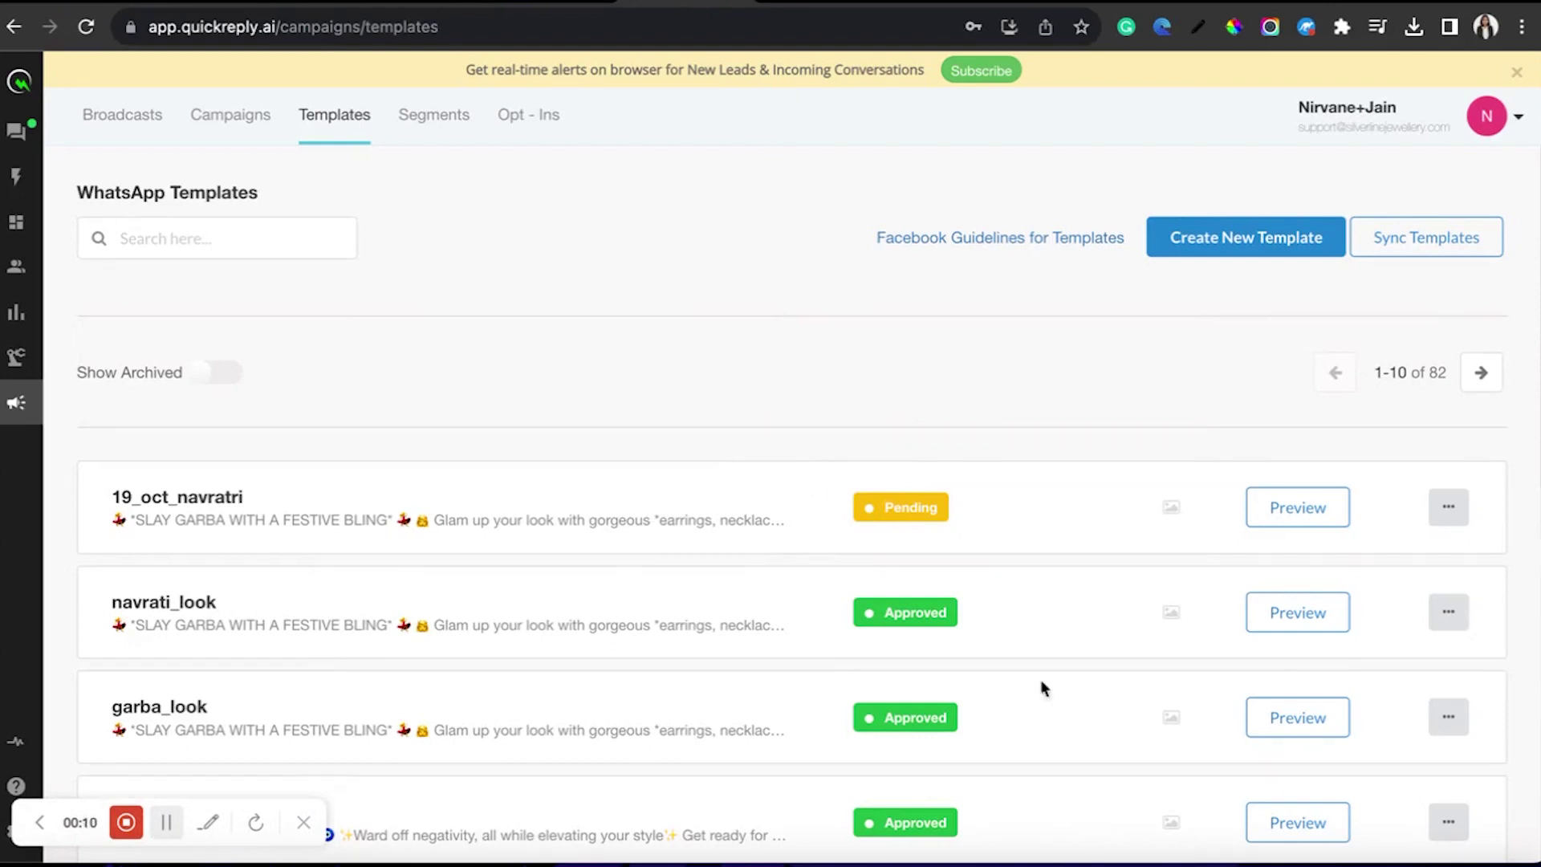
Refresh the WhatsApp template list and make the garba look draft broadcast use the 19_oct_navratri template
click(733, 29)
key(Return)
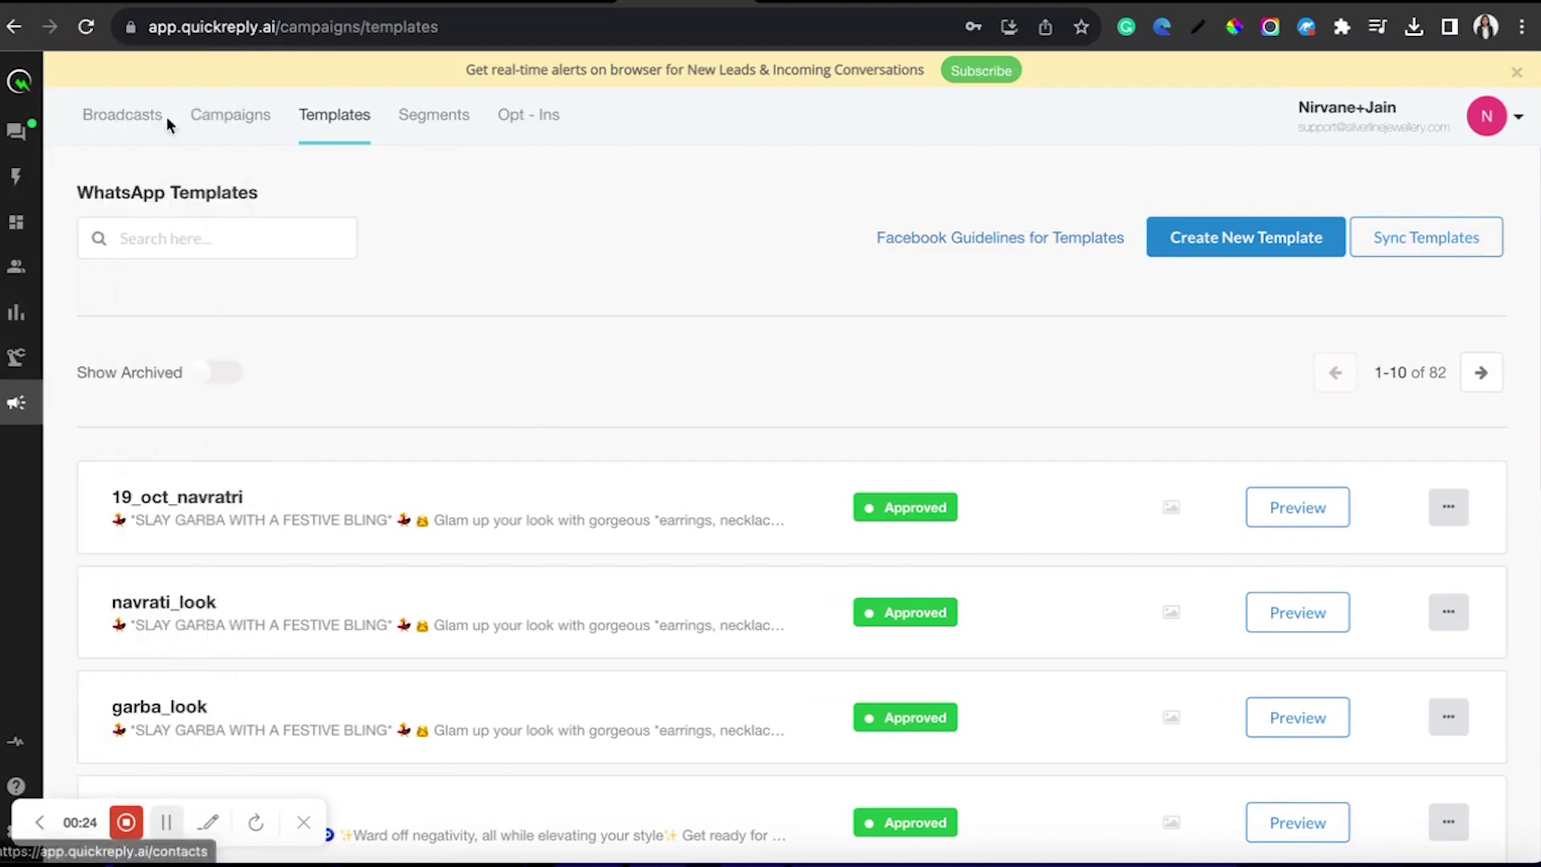
click(129, 117)
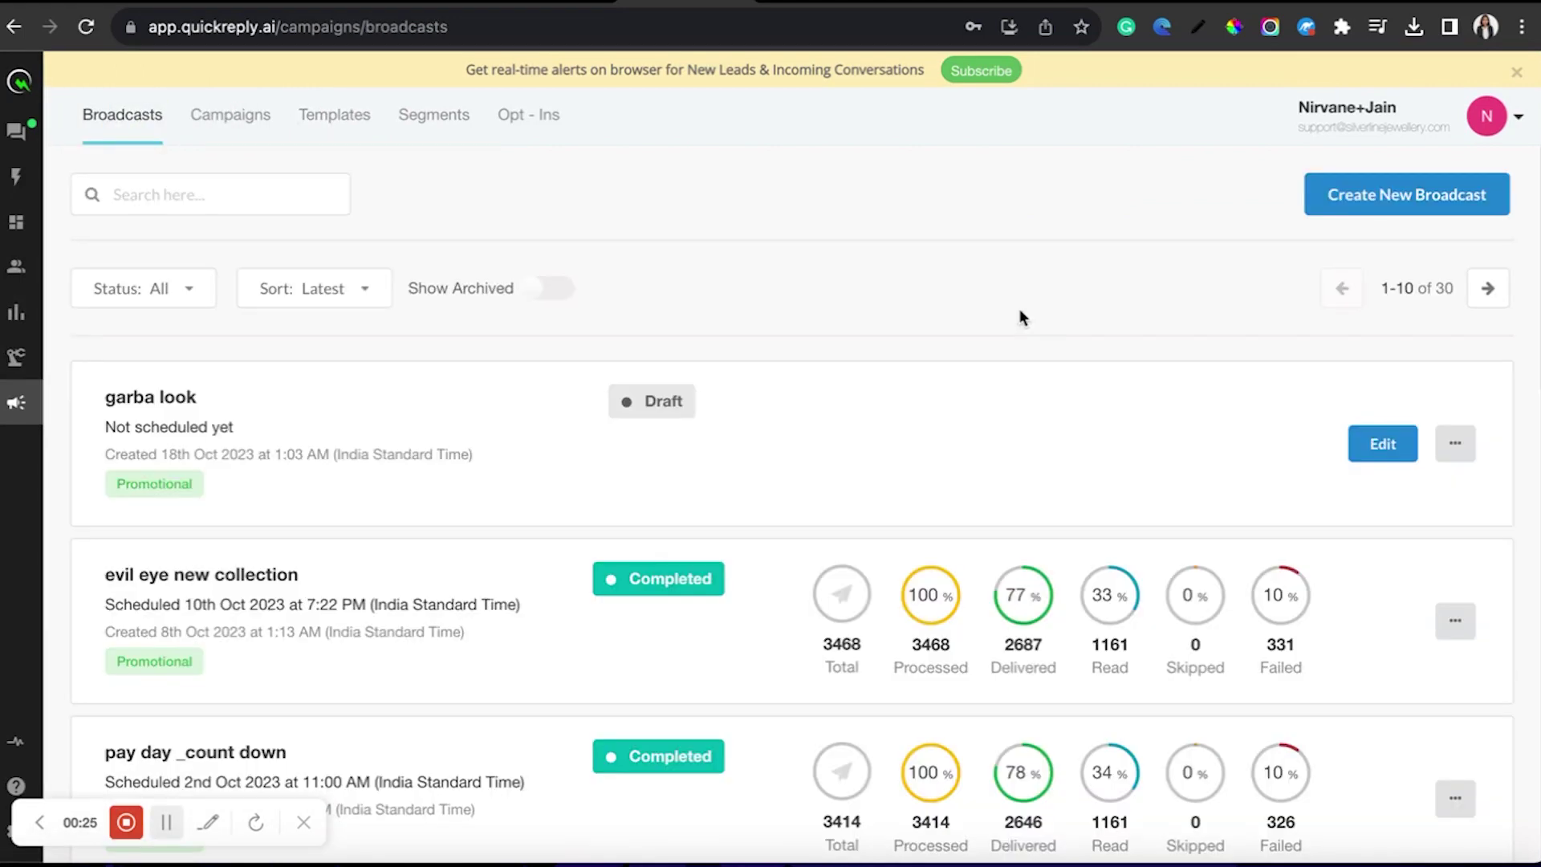
click(1380, 448)
click(767, 371)
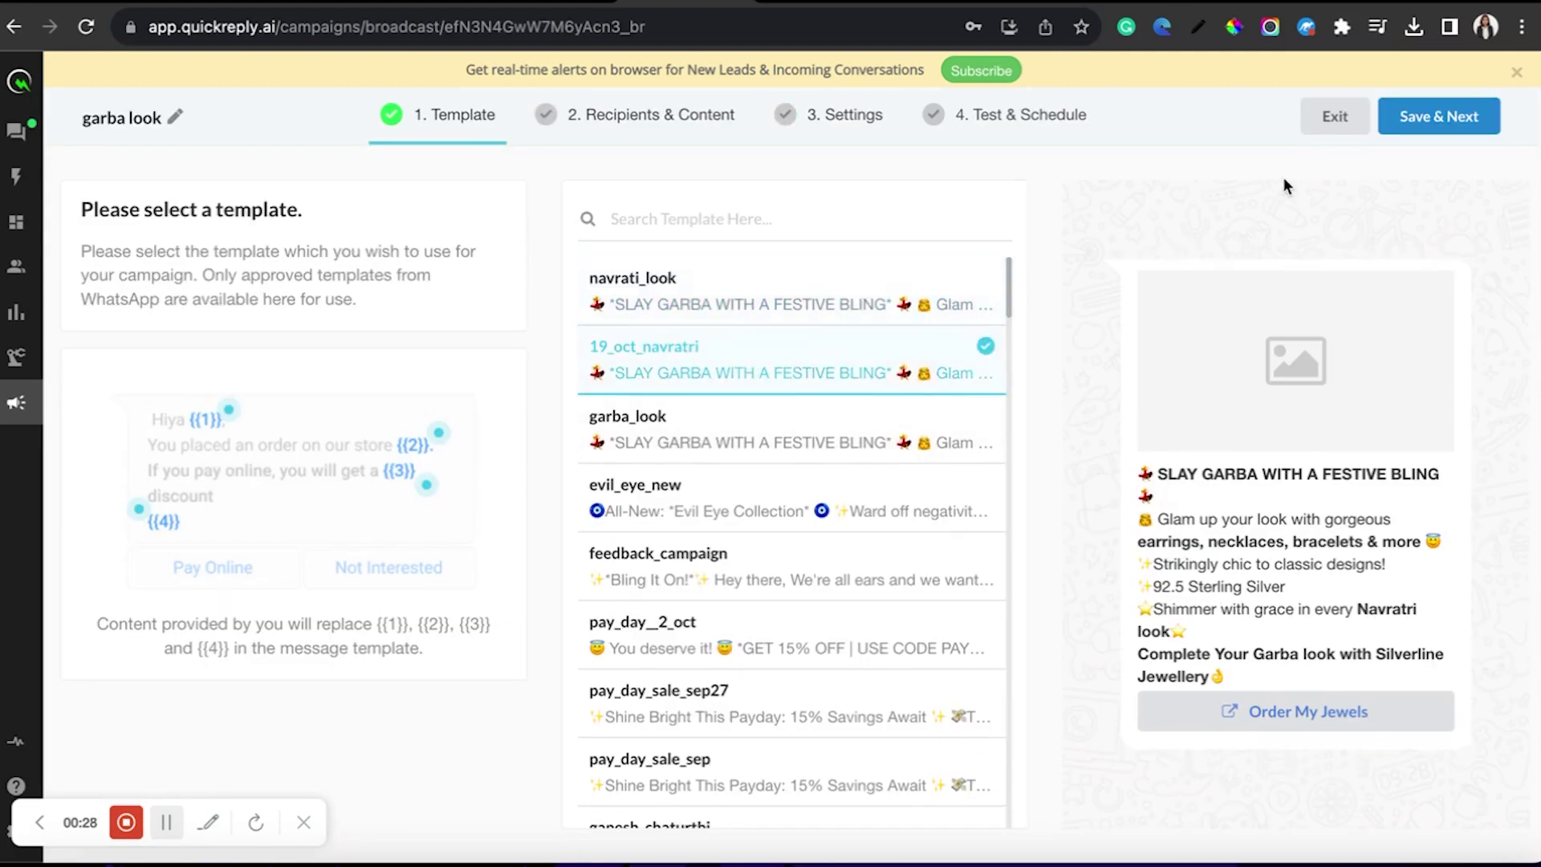
click(1417, 118)
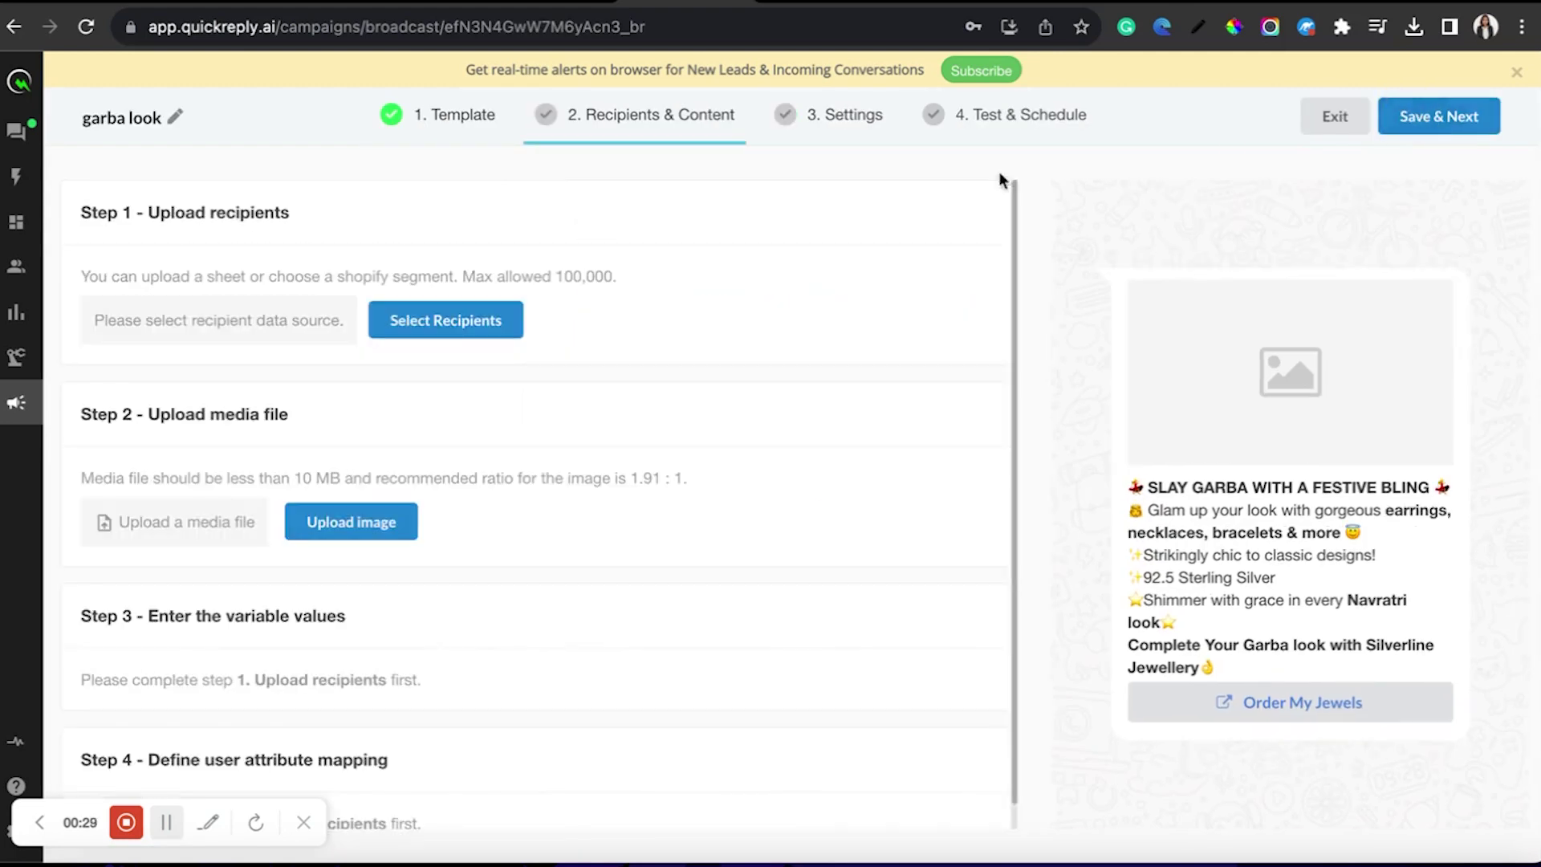
Choose the "order >=1" segment as the broadcast's recipients
click(475, 331)
click(570, 526)
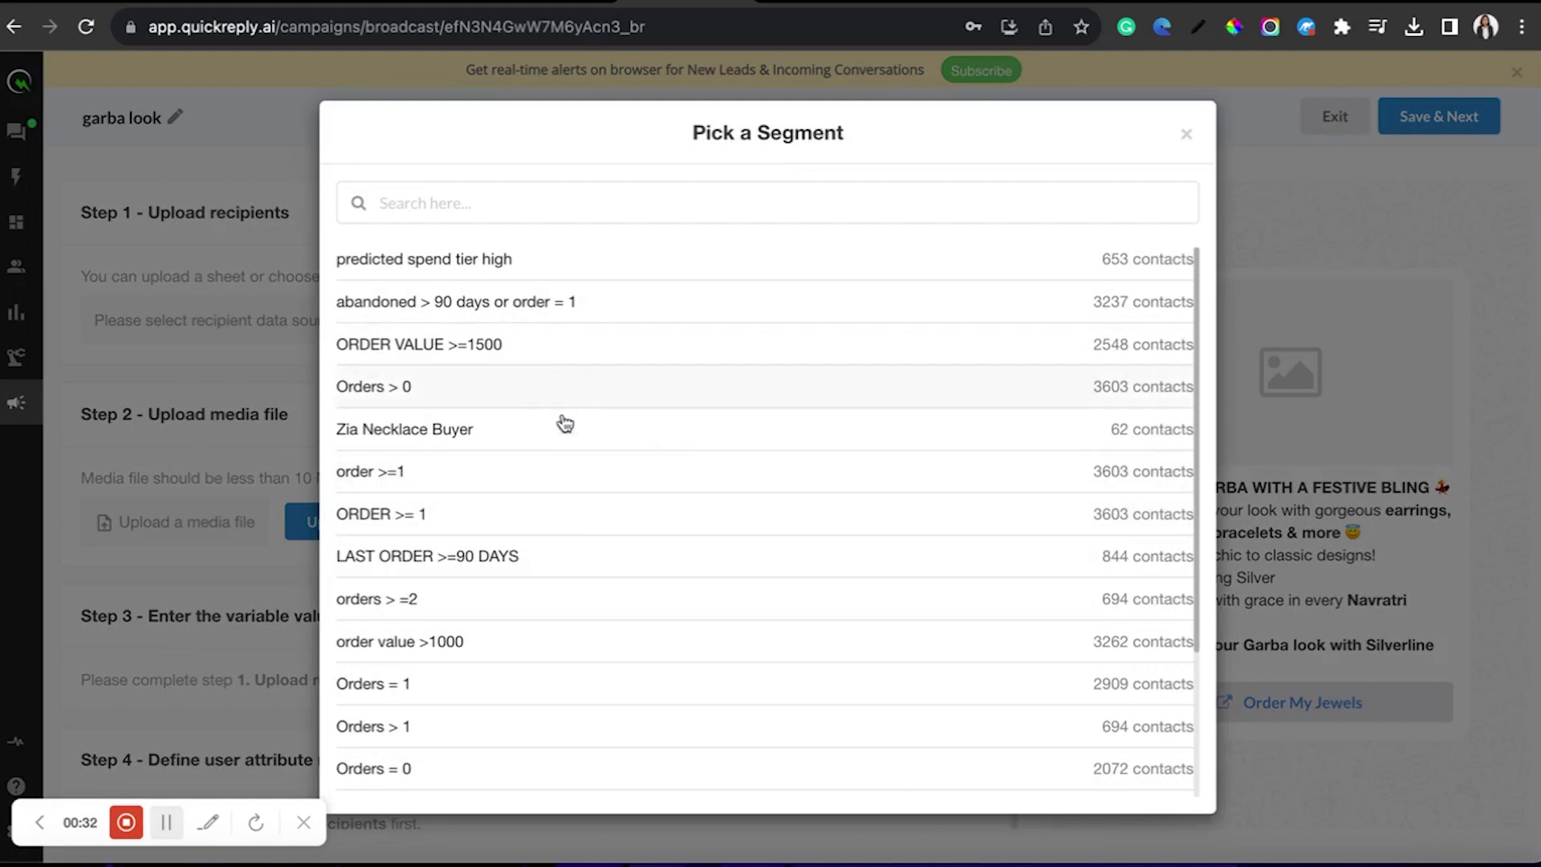
click(546, 481)
Upload the image SL_WA BANNER.jpg as the broadcast's media file
click(380, 521)
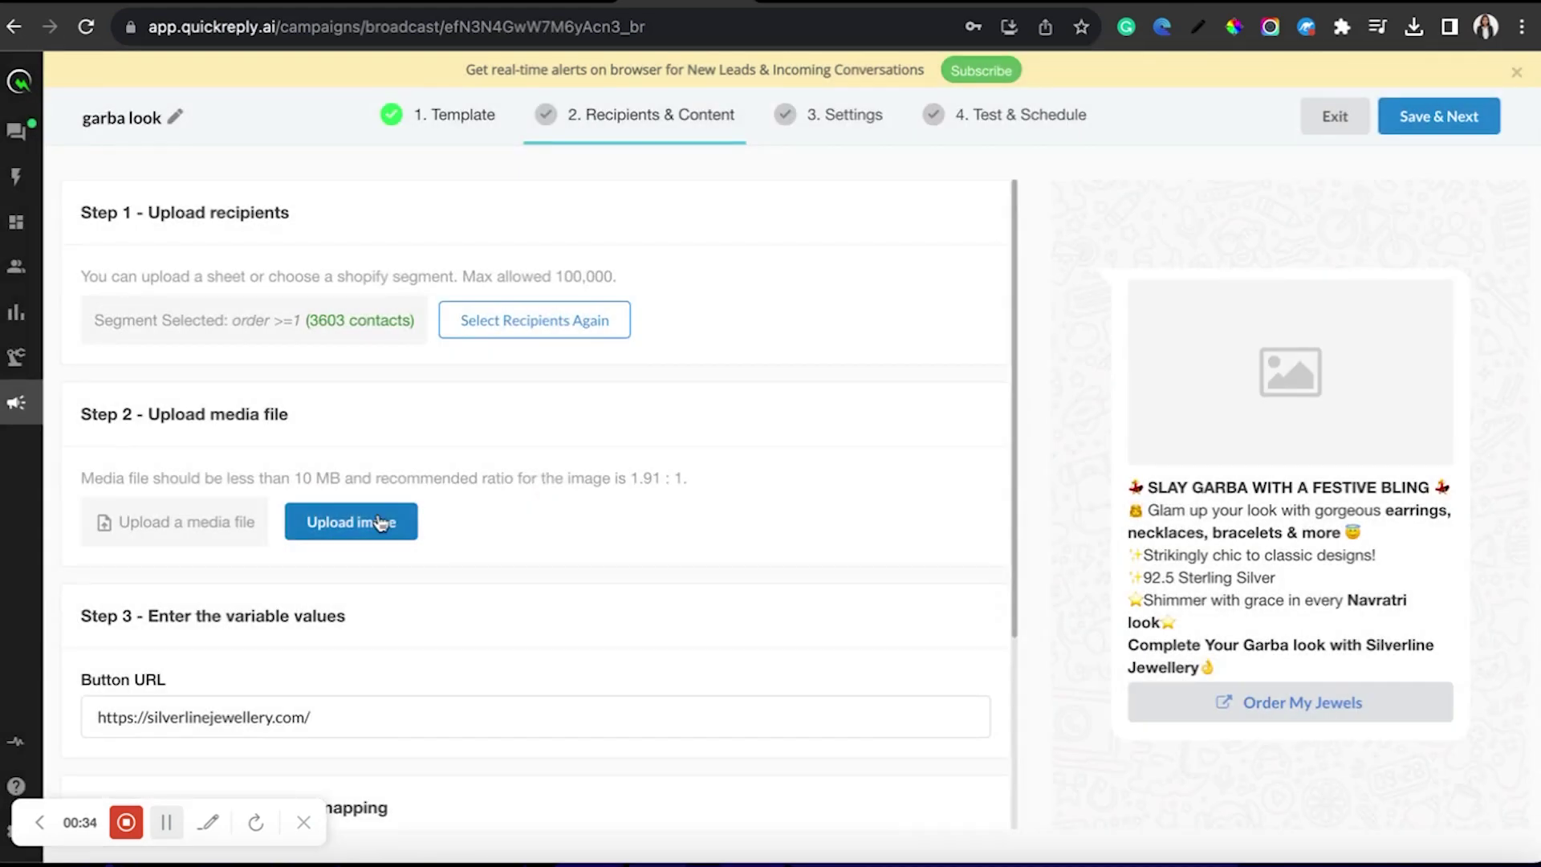
click(843, 321)
double_click(845, 321)
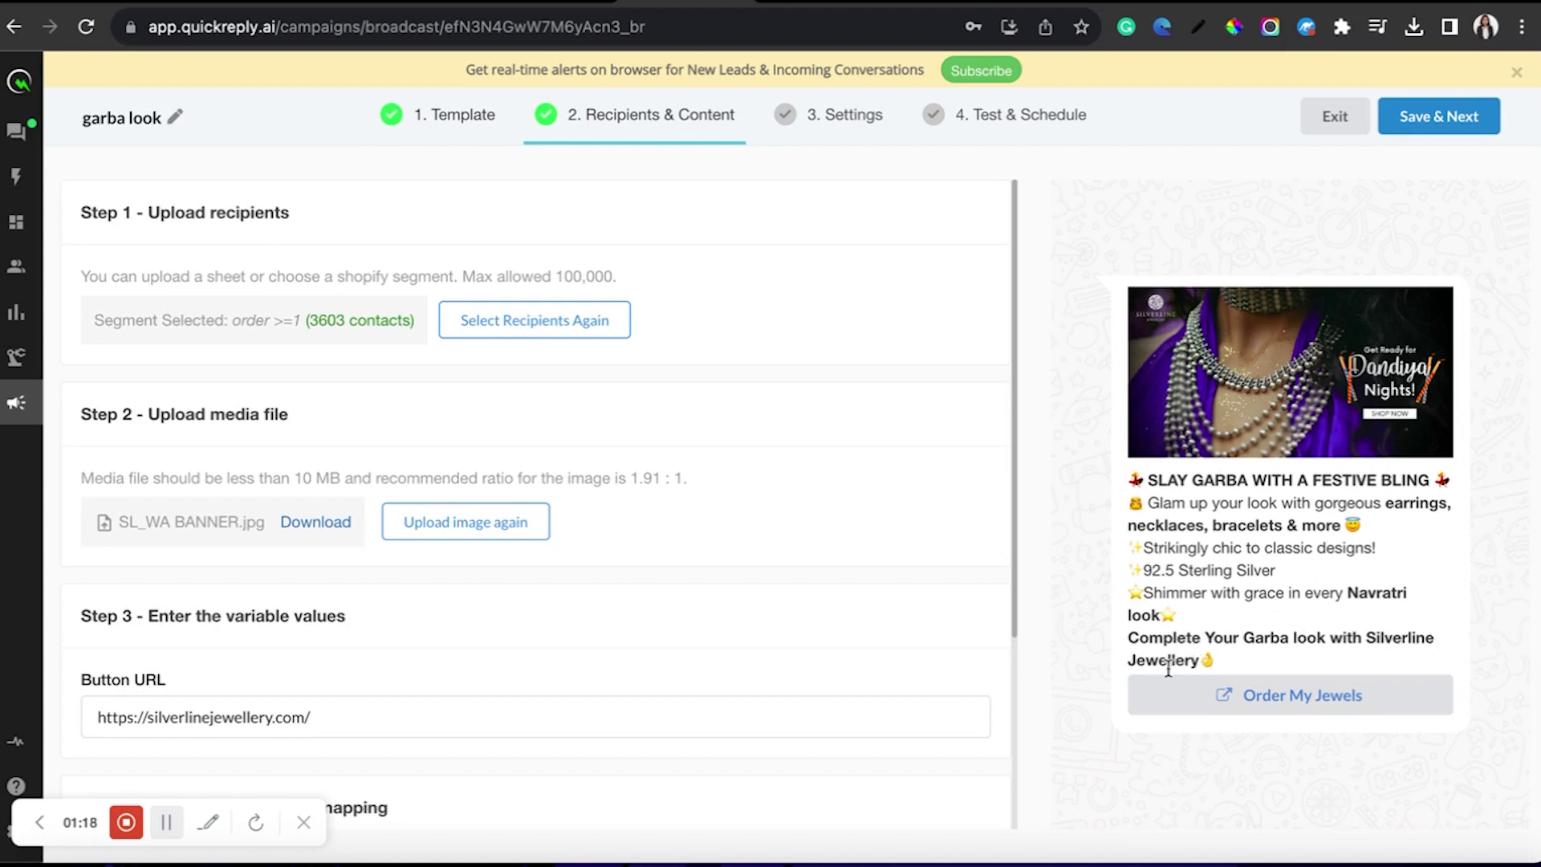
Switch to the Silverline Jewellery website and copy the web address of the Falgun - AM to PM collection
scroll(609, 667, down, 1)
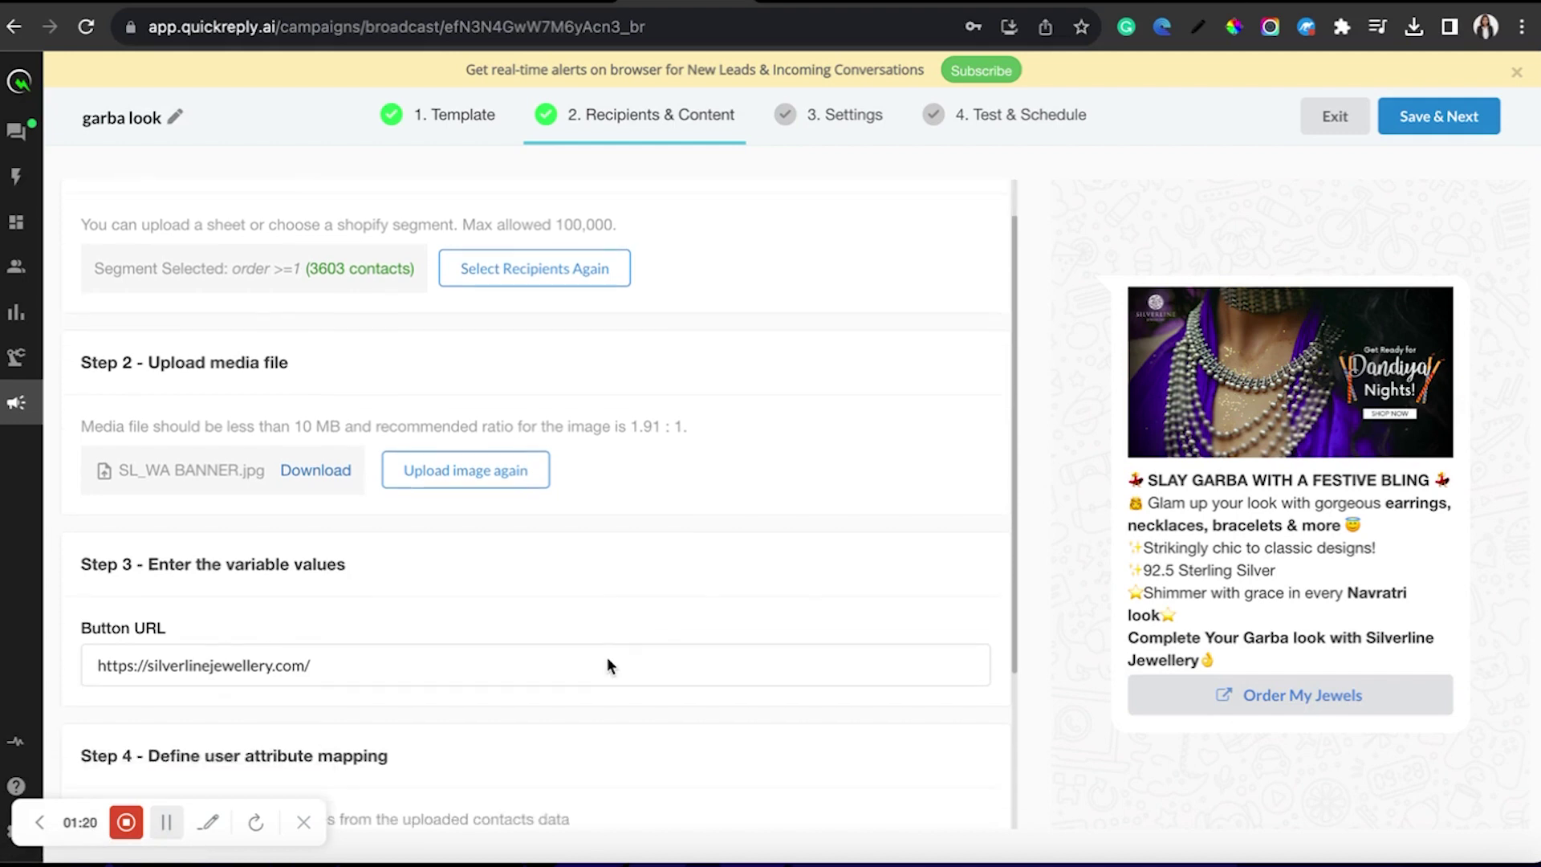
scroll(425, 660, down, 2)
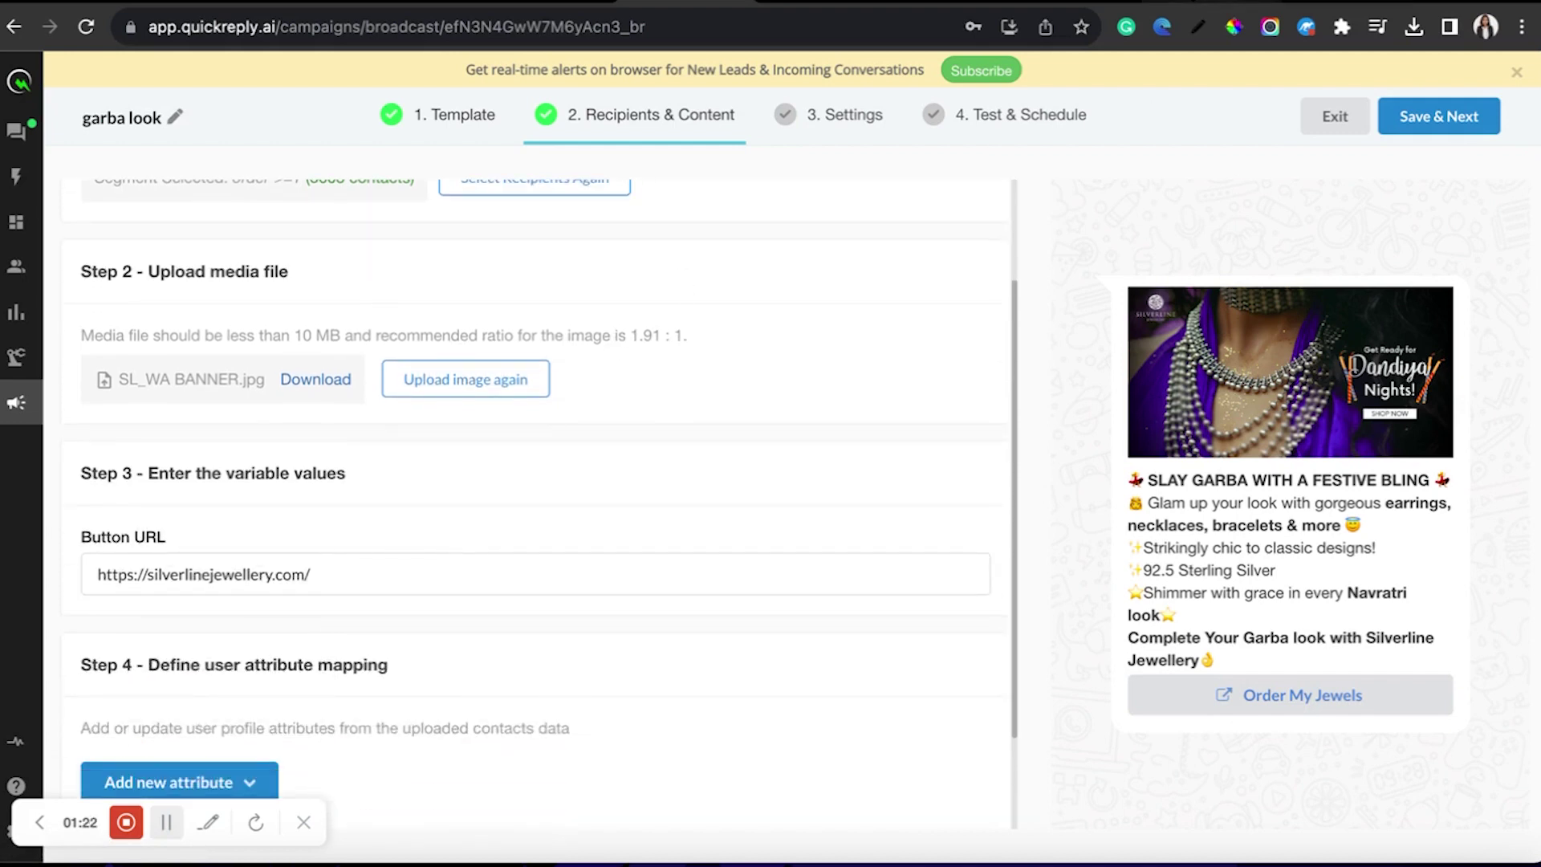
click(1086, 3)
click(651, 126)
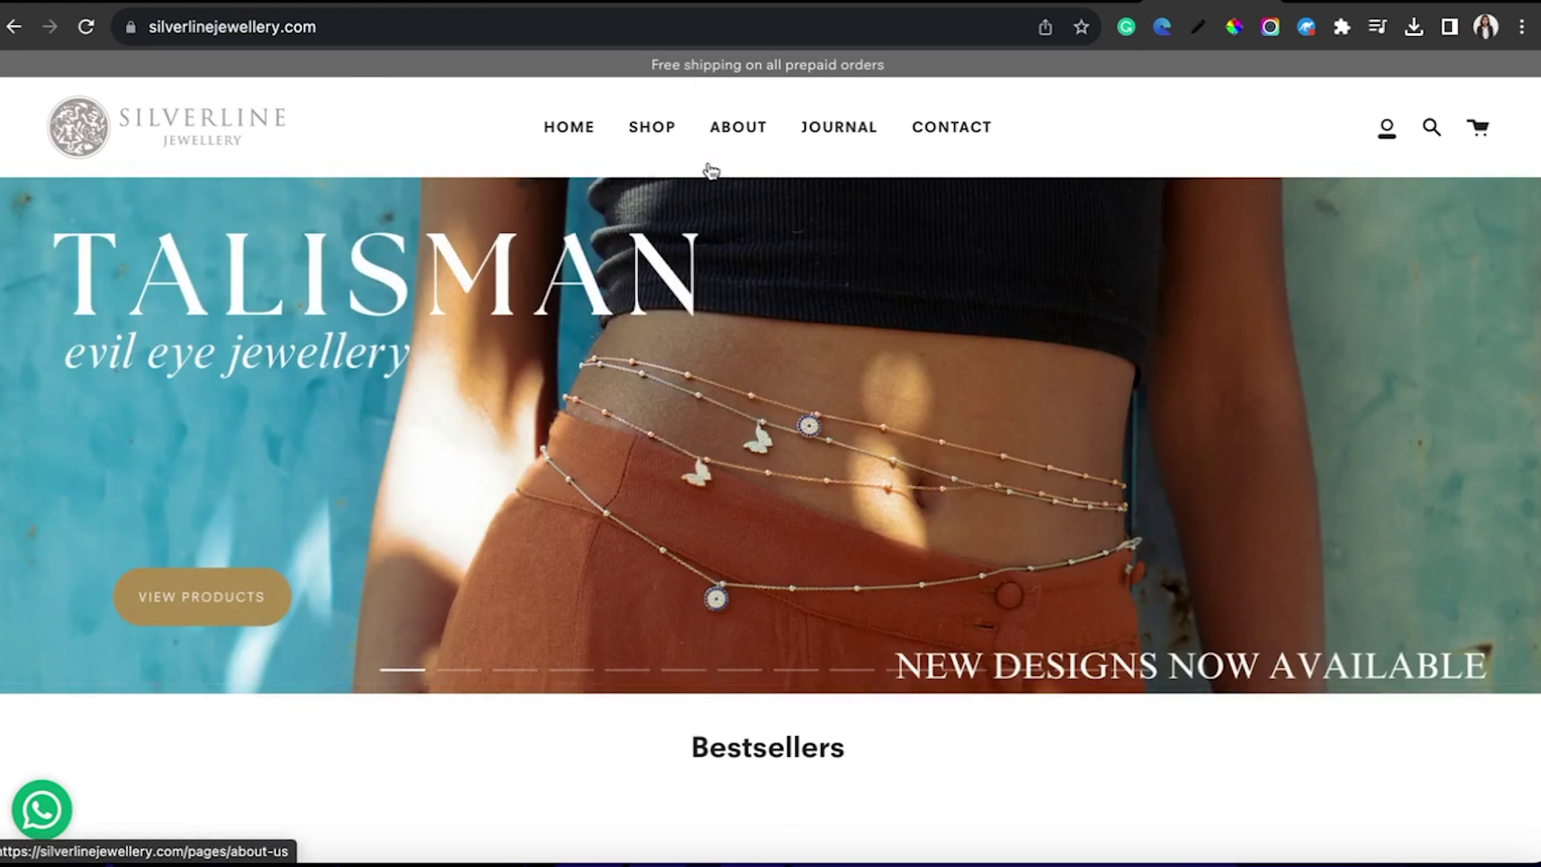
mouse_move(651, 146)
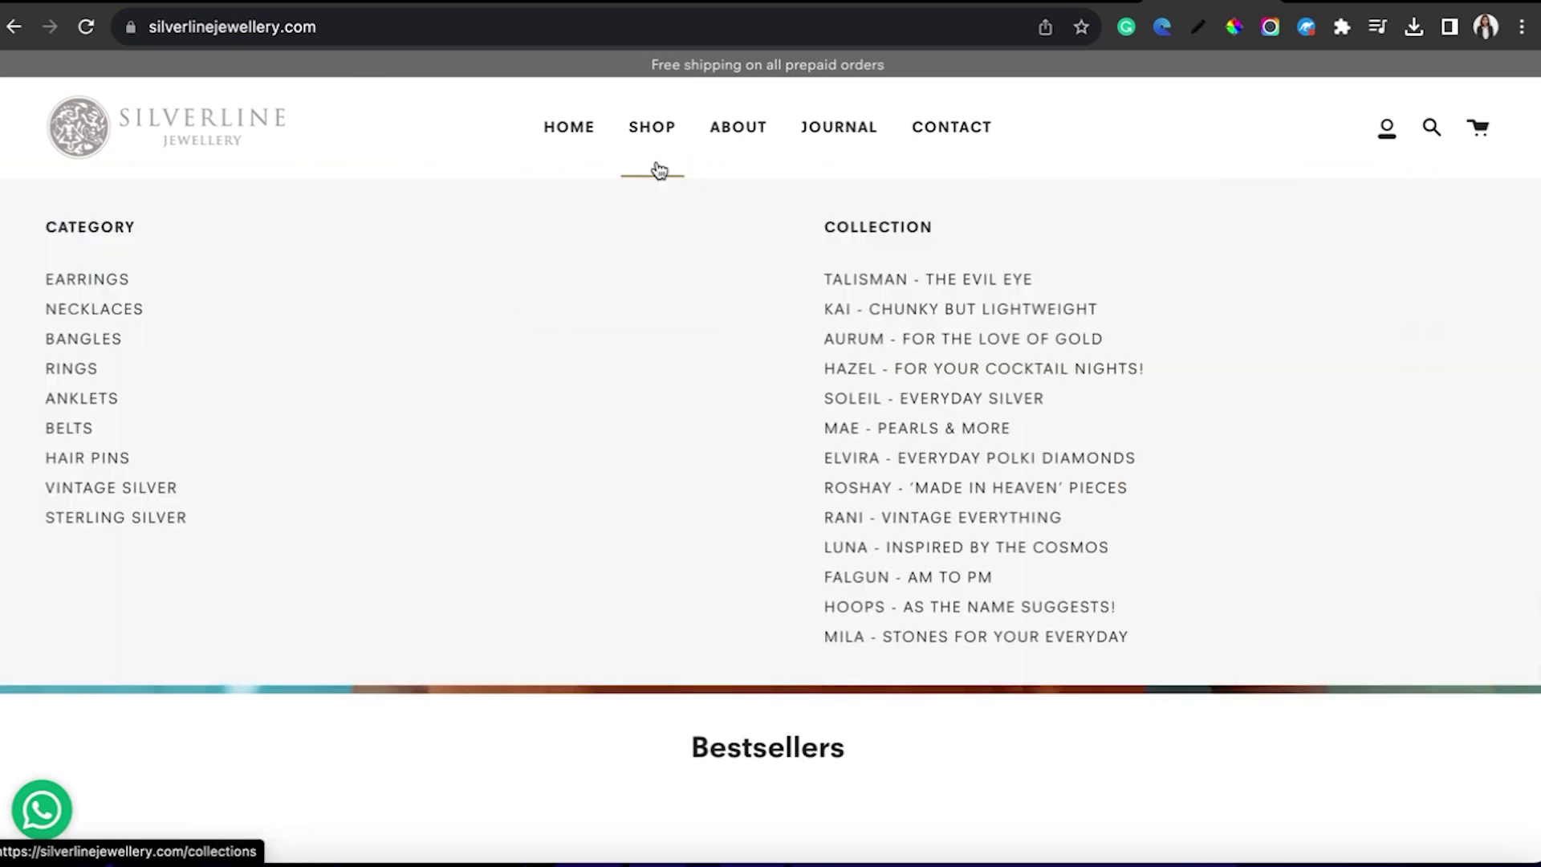
click(871, 579)
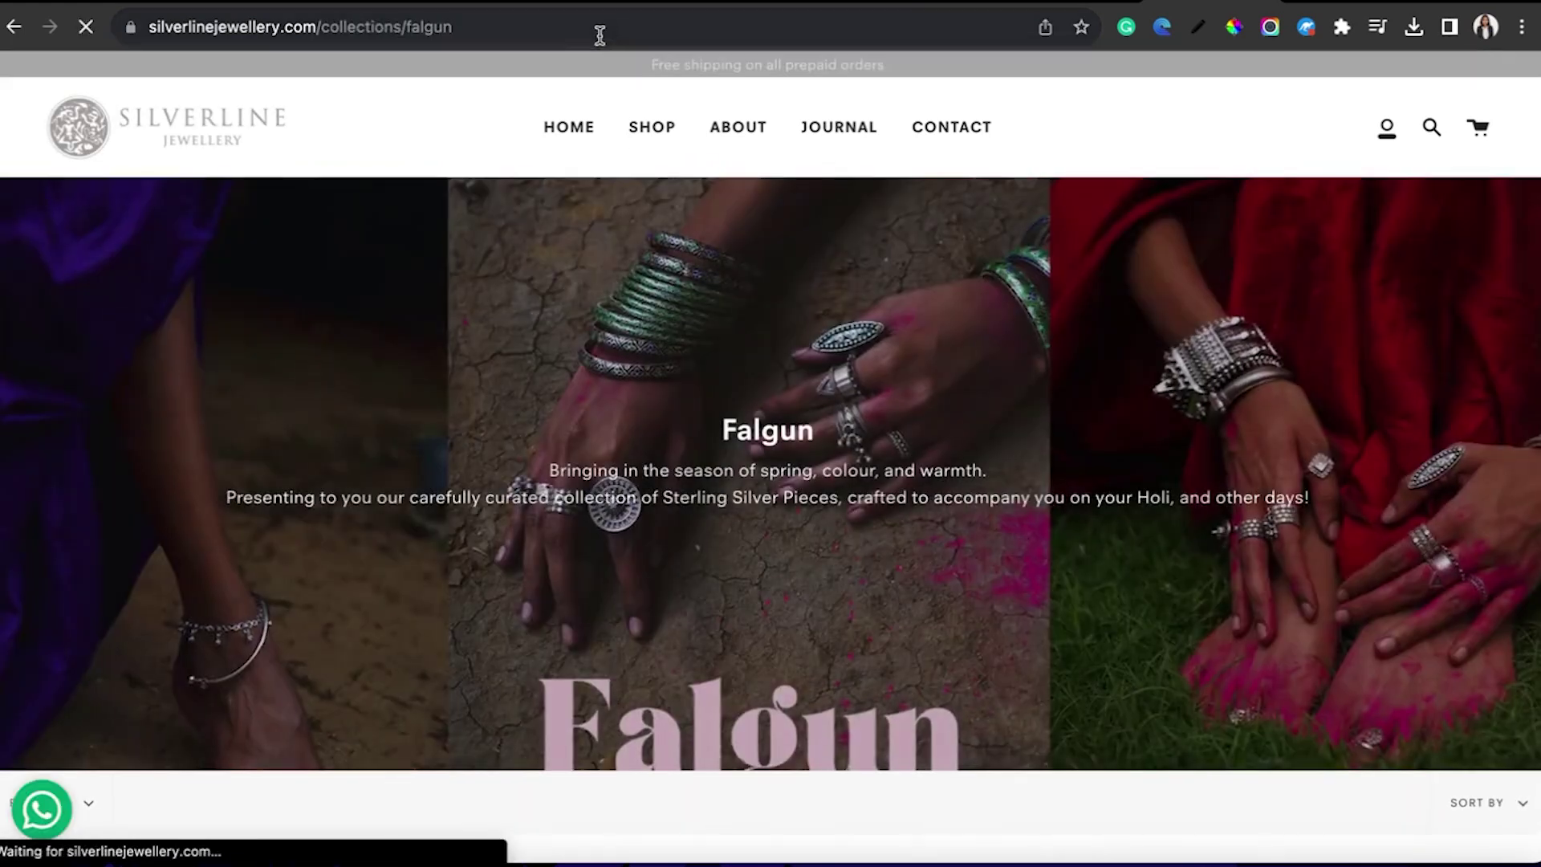
click(602, 36)
key(ctrl+c)
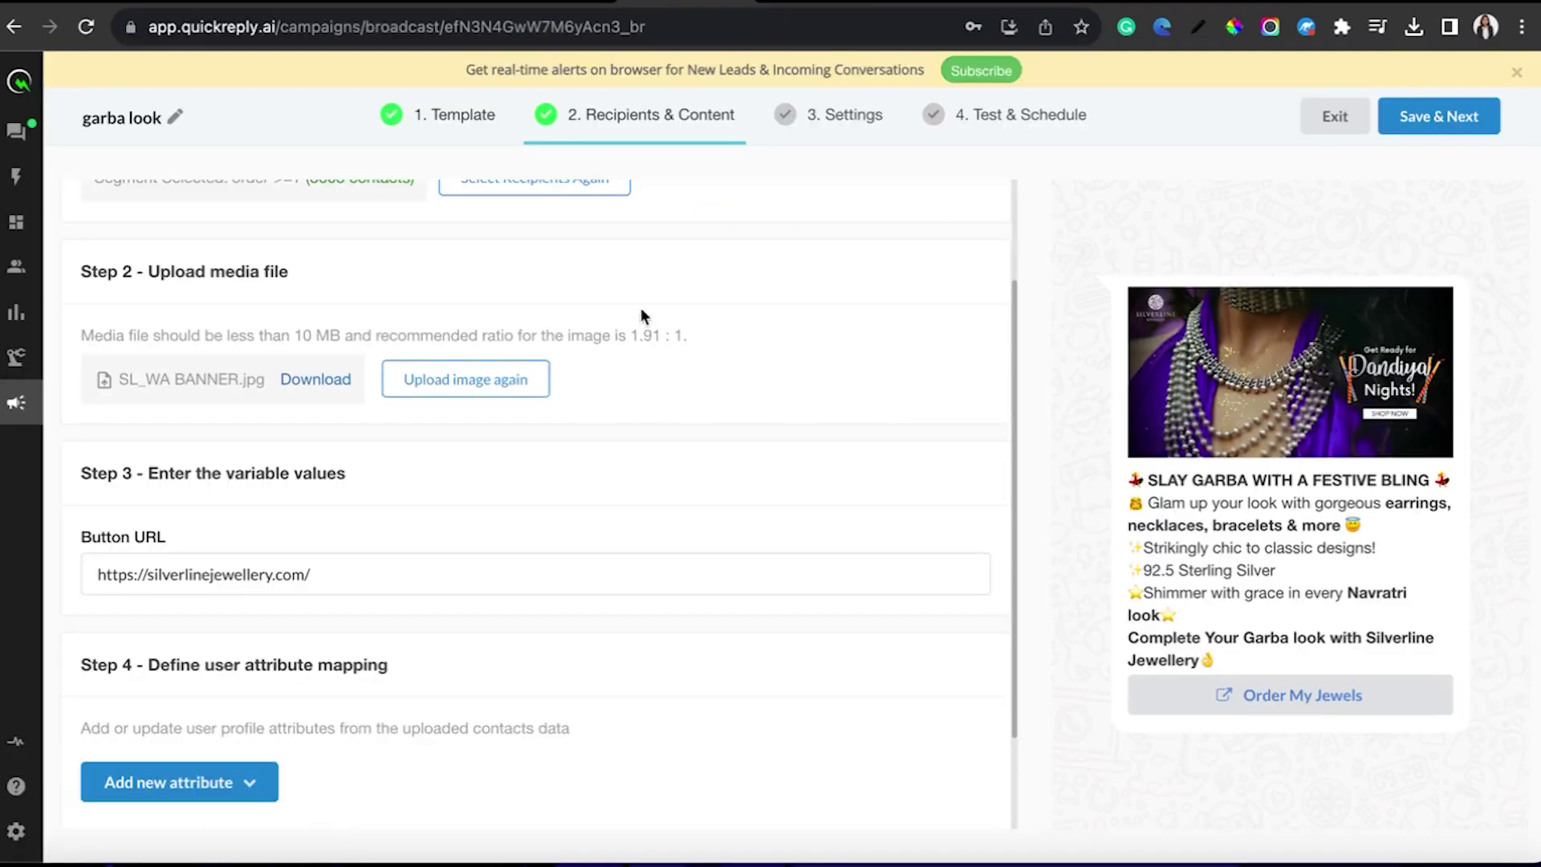
click(439, 564)
key(ctrl+a)
key(ctrl+v)
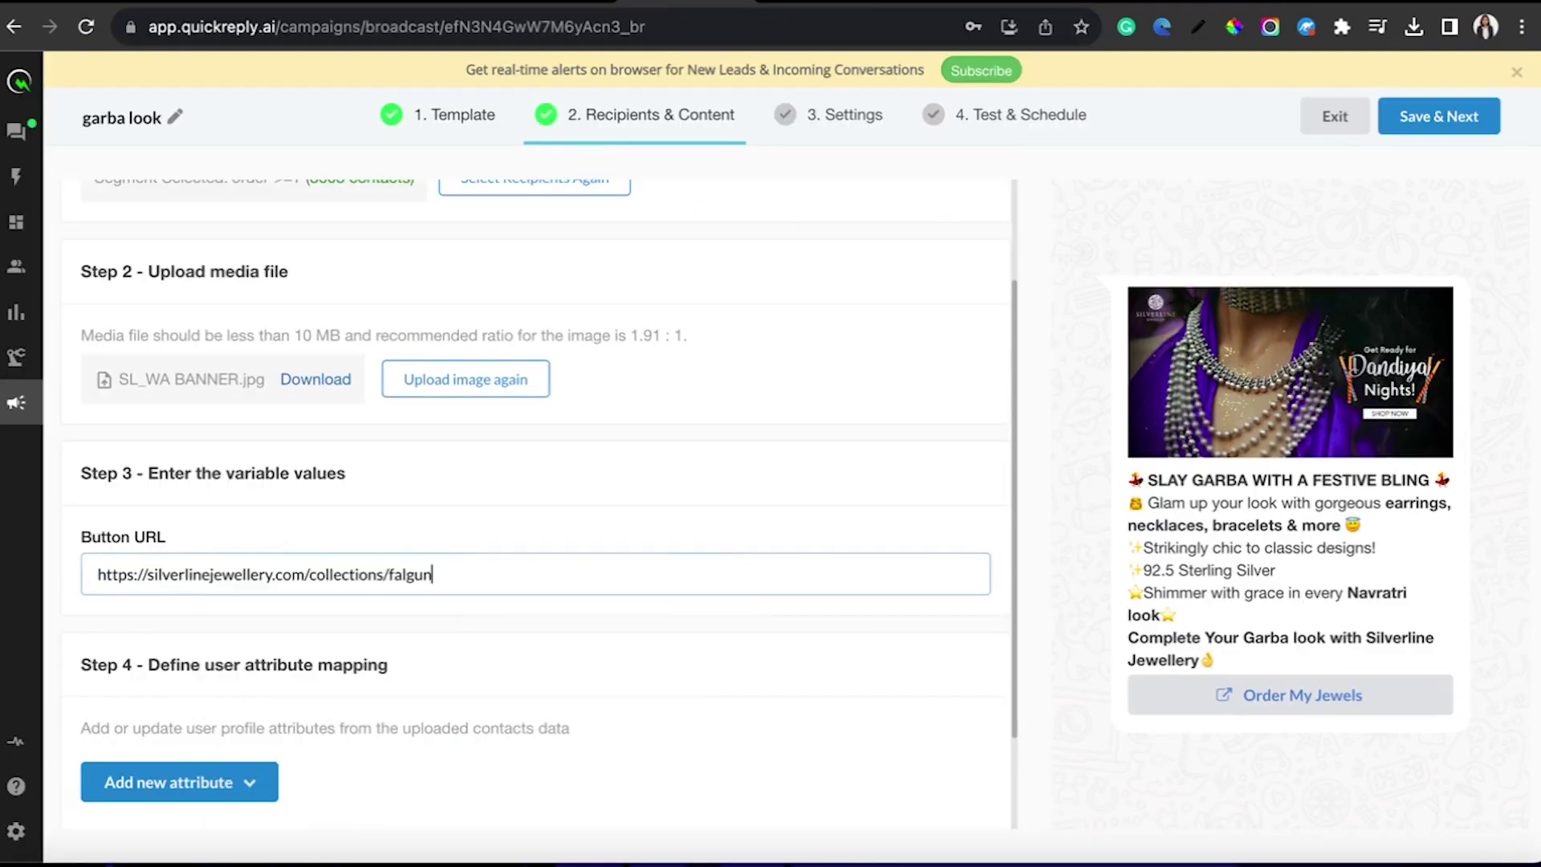
click(1429, 114)
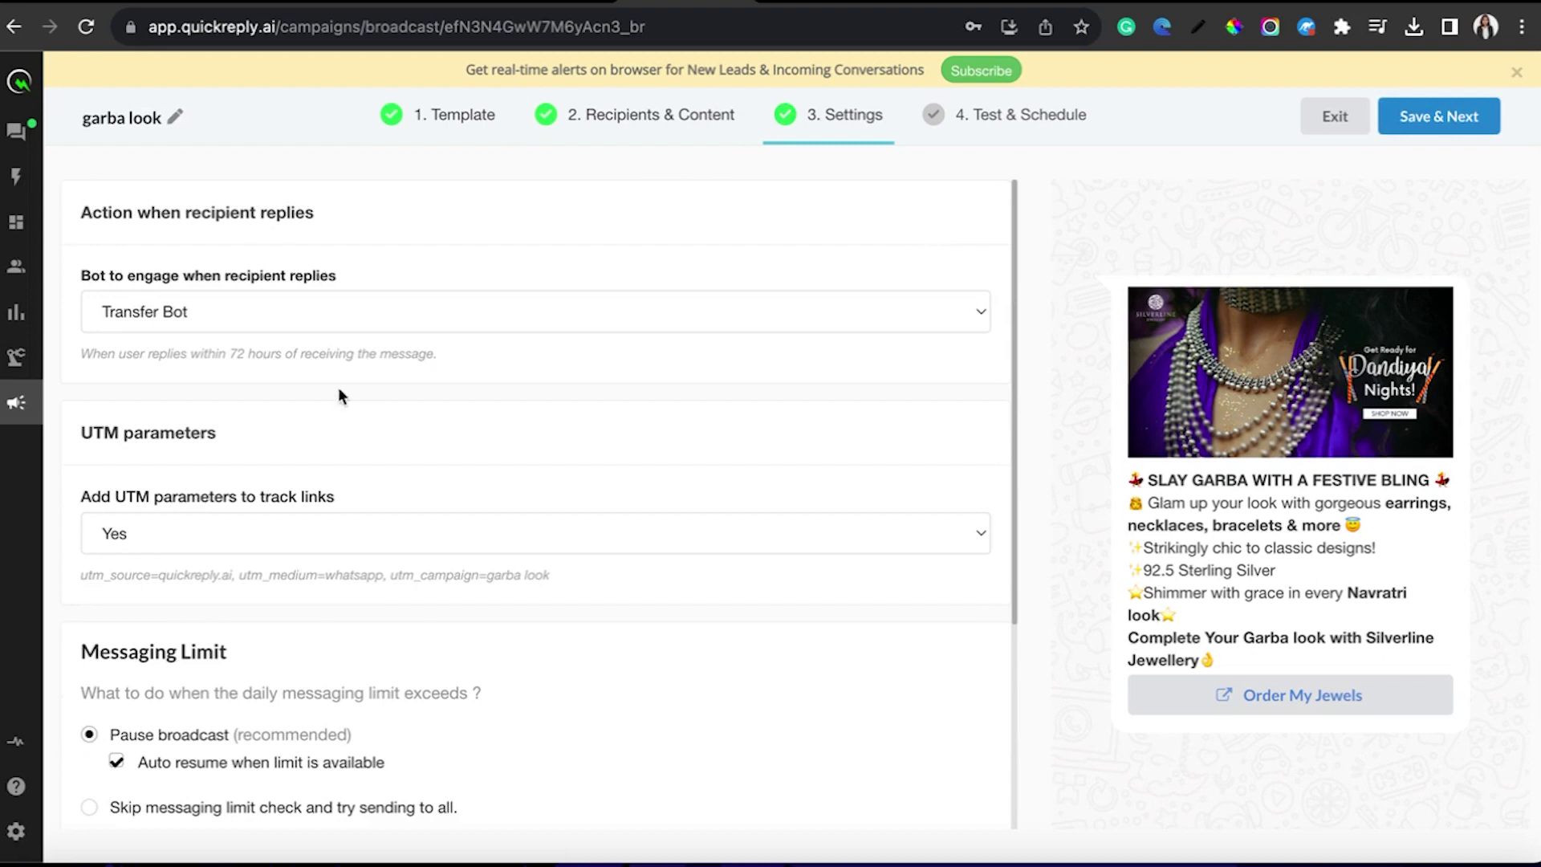
Review the broadcast's reply, UTM, messaging limit and skip rule settings, save them and exit the editor
scroll(338, 396, down, 4)
click(1480, 122)
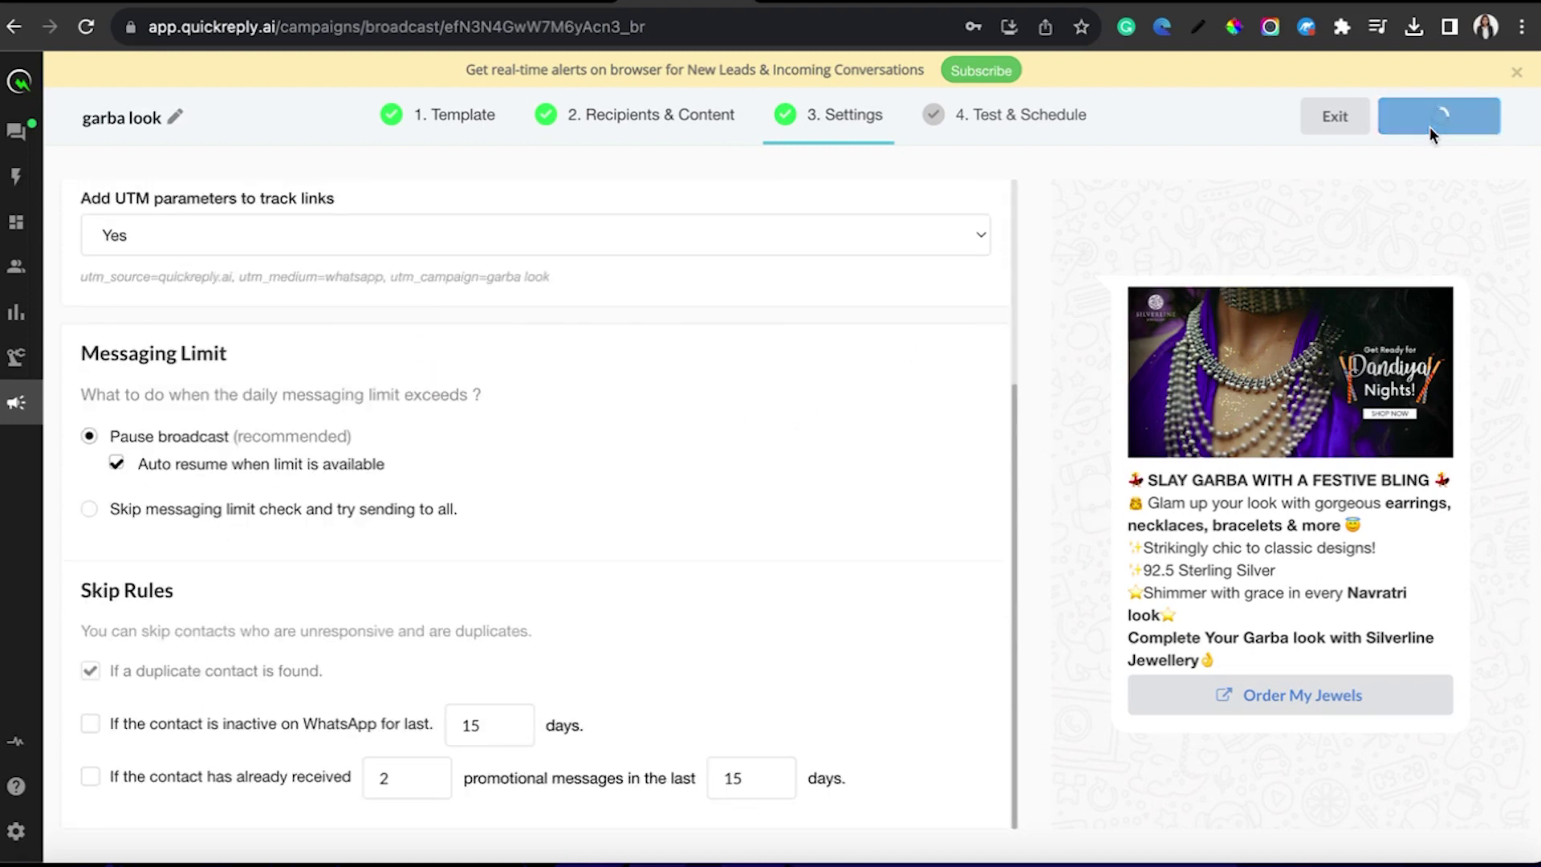
click(1333, 117)
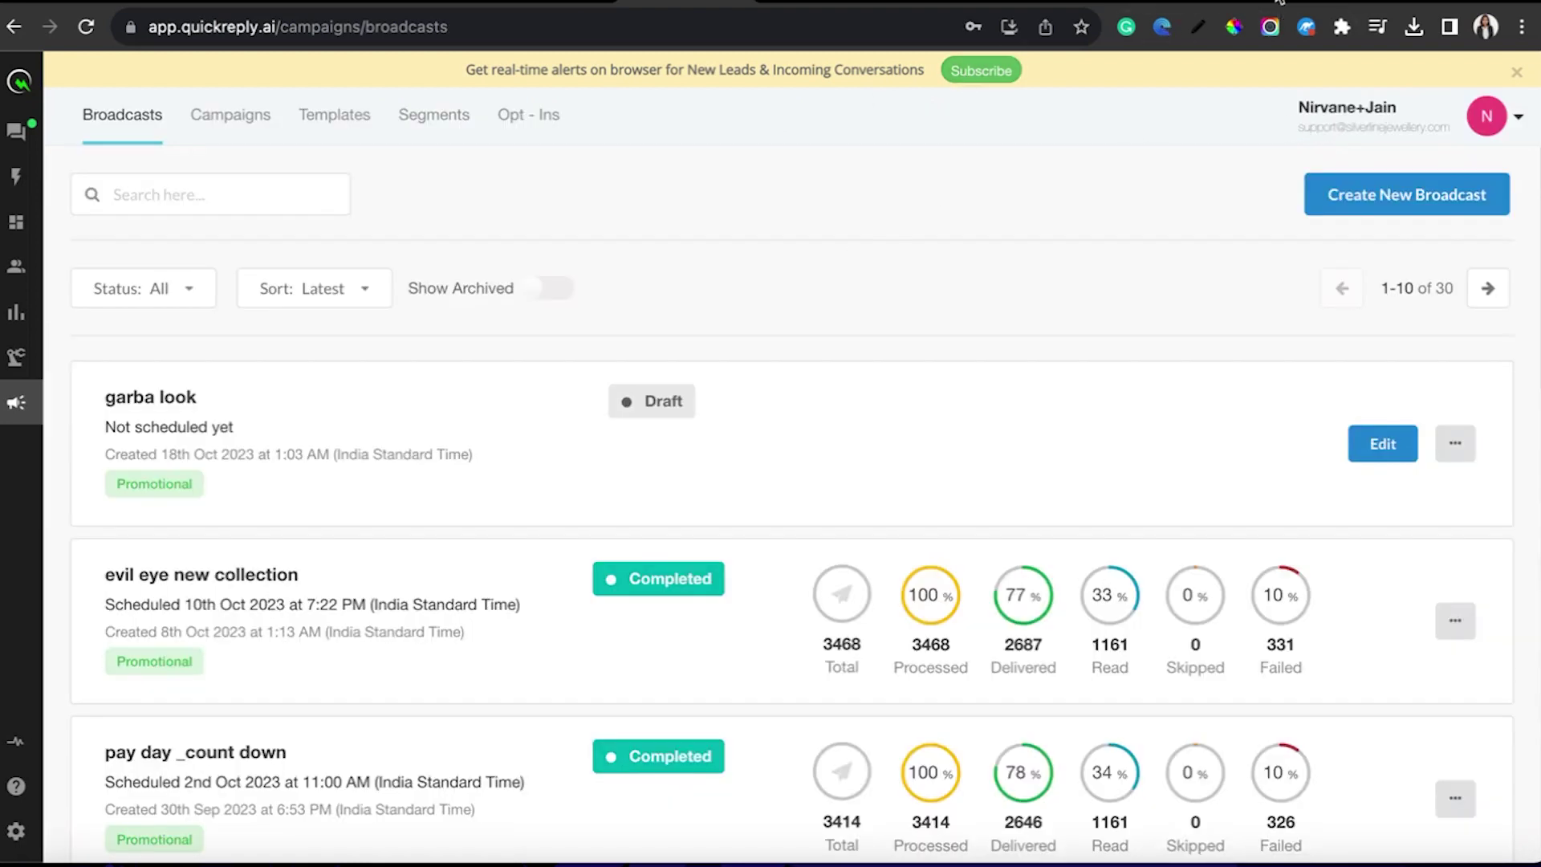
Switch to Gmail, open Silverline Jewellery's test email "Last minute Navratri Shopping?" and examine its banner, copy, product images and buttons
click(1296, 4)
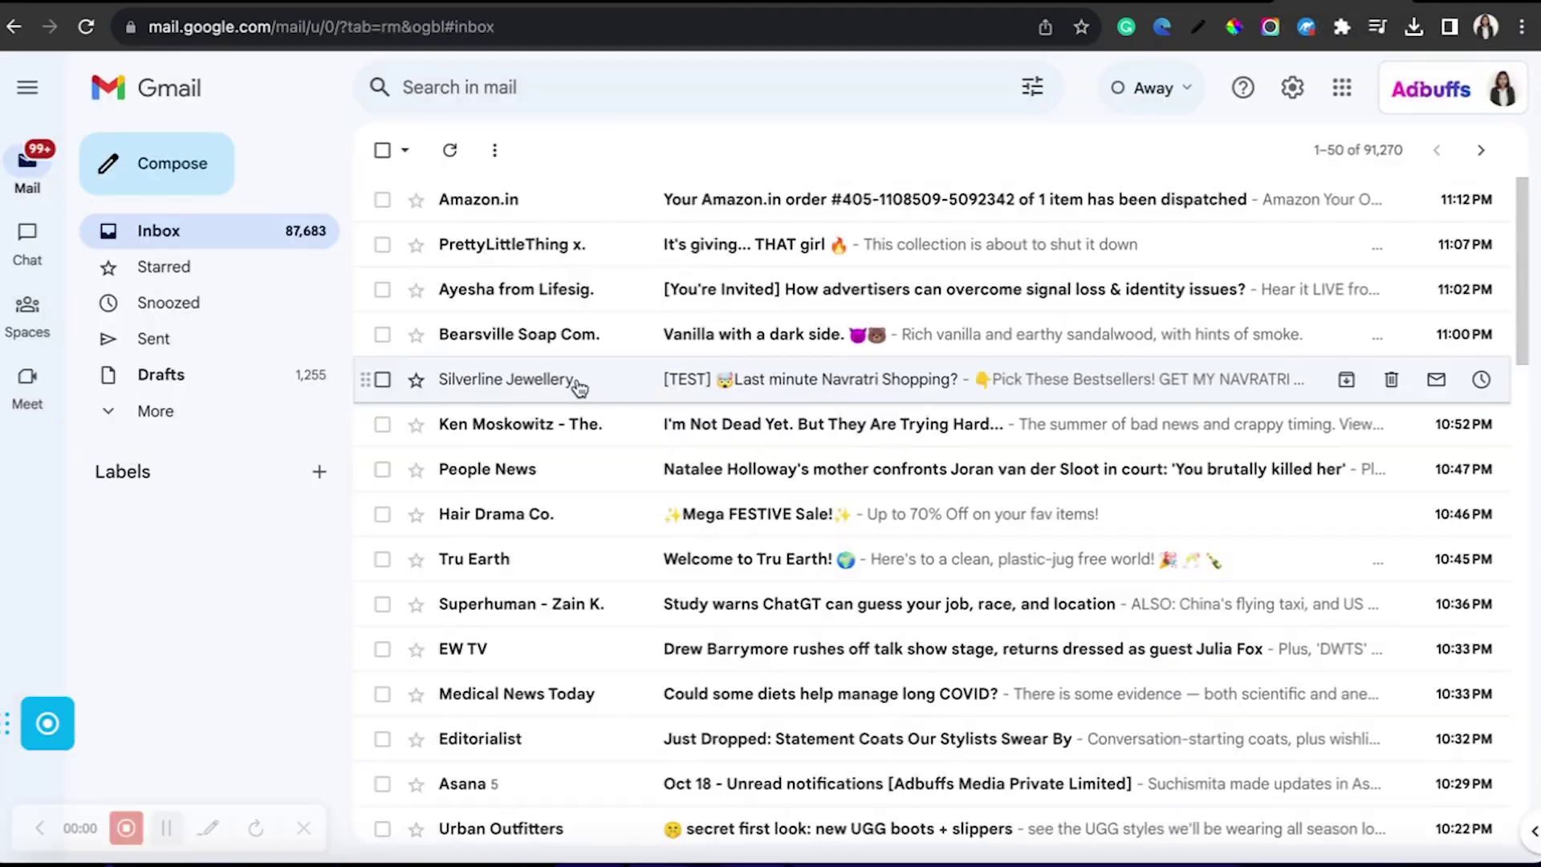
click(576, 379)
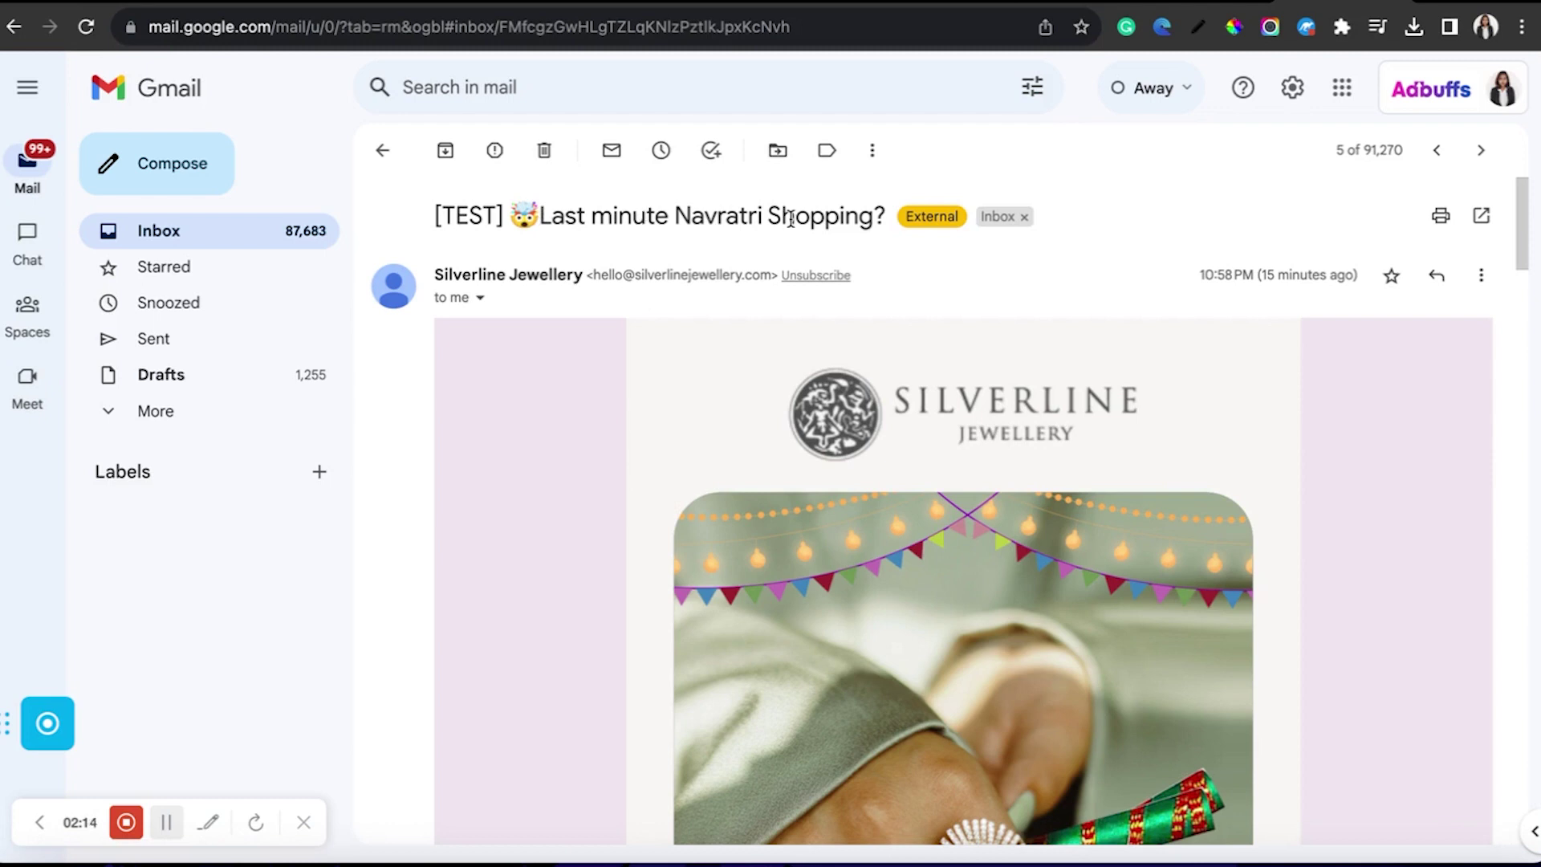
scroll(872, 265, down, 1)
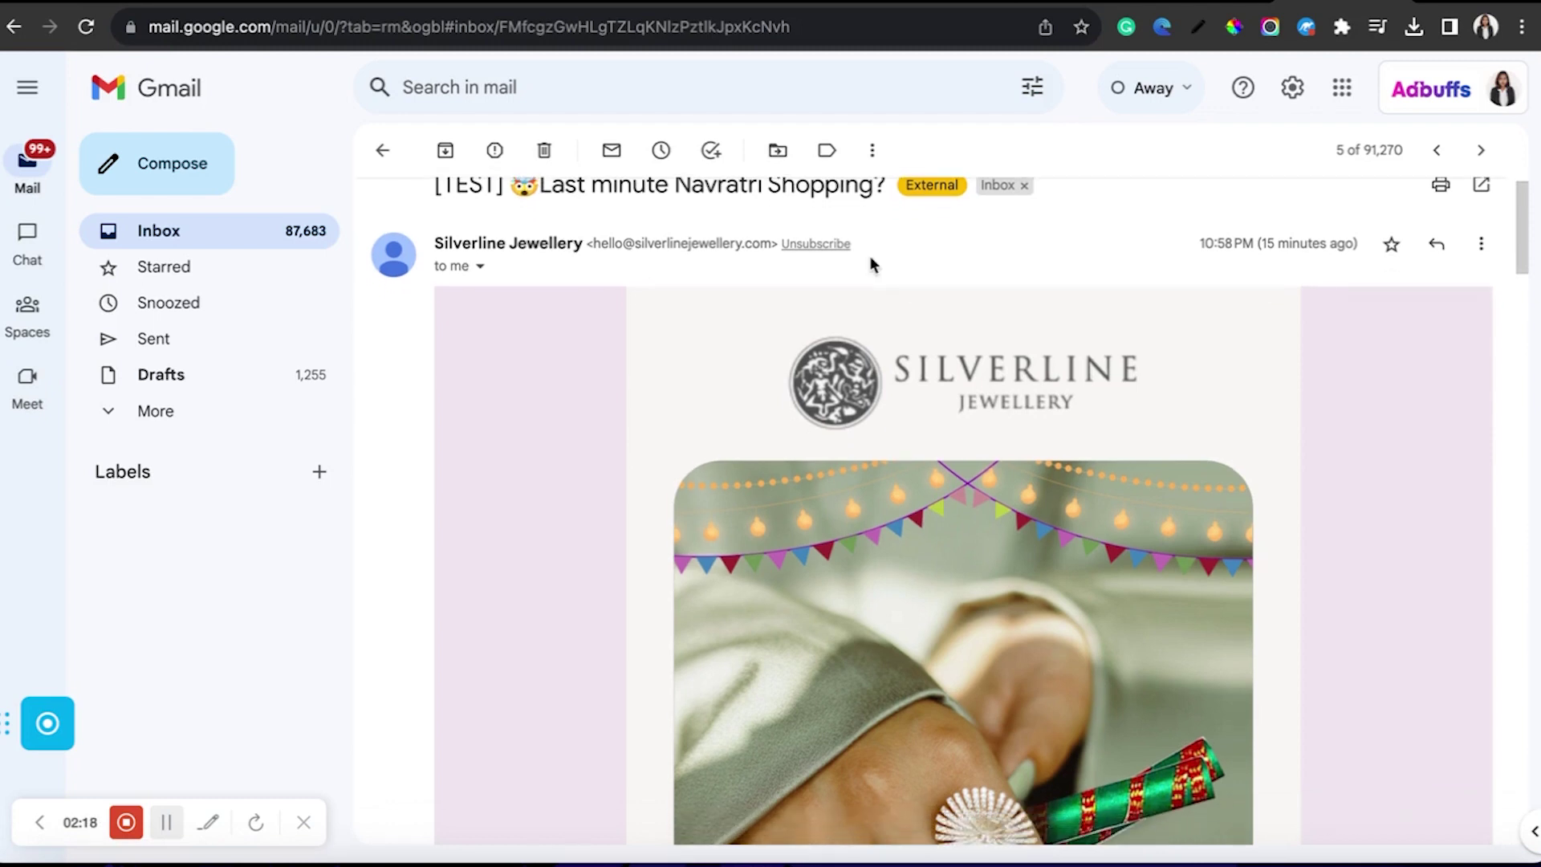
scroll(871, 264, down, 1)
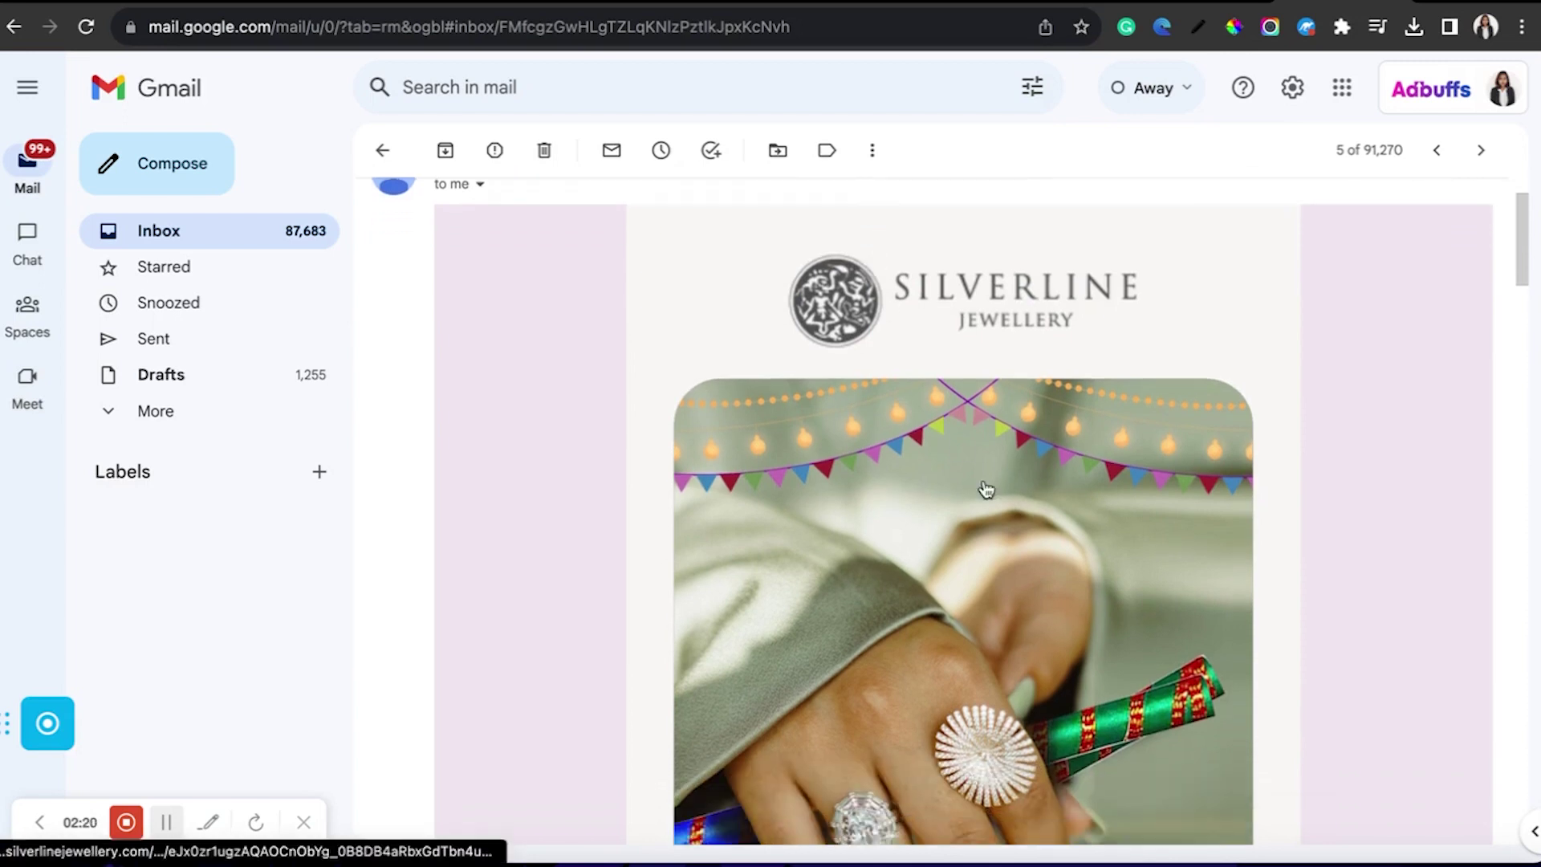
scroll(987, 489, down, 2)
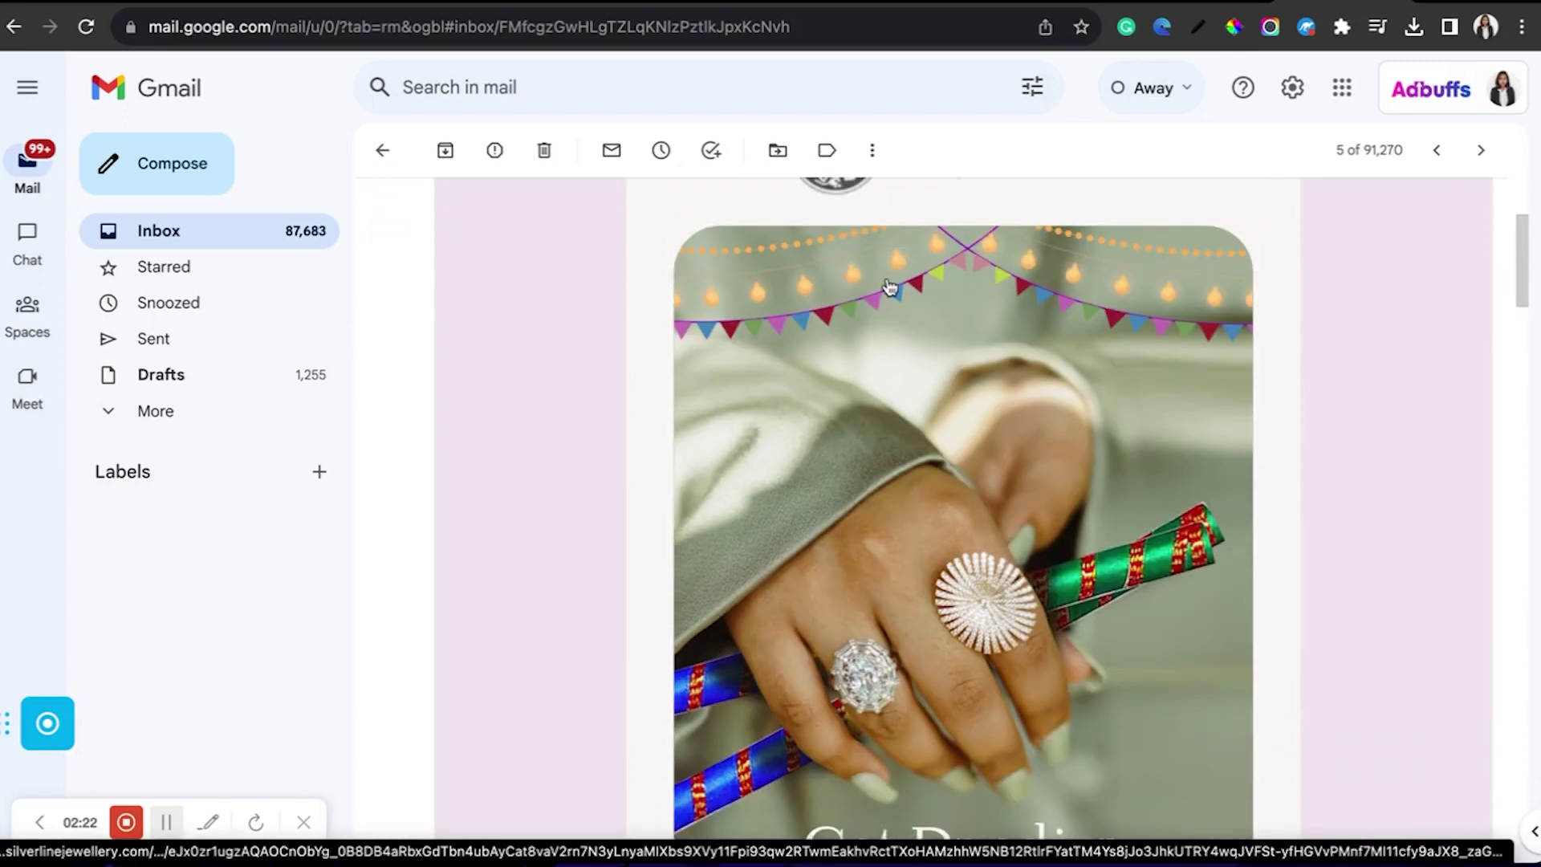
scroll(1154, 627, down, 4)
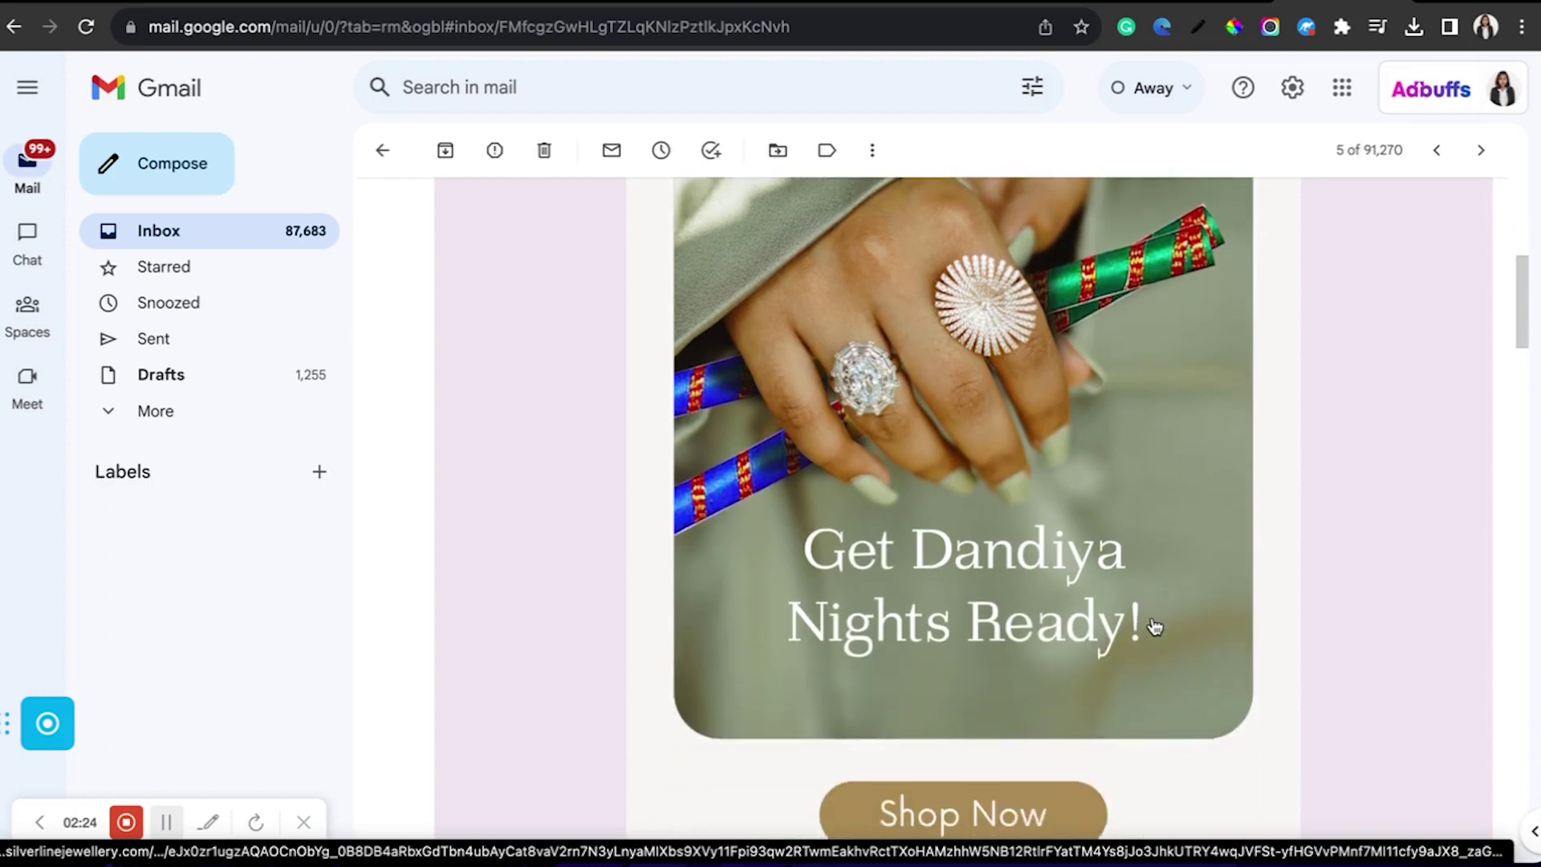
scroll(1155, 626, down, 3)
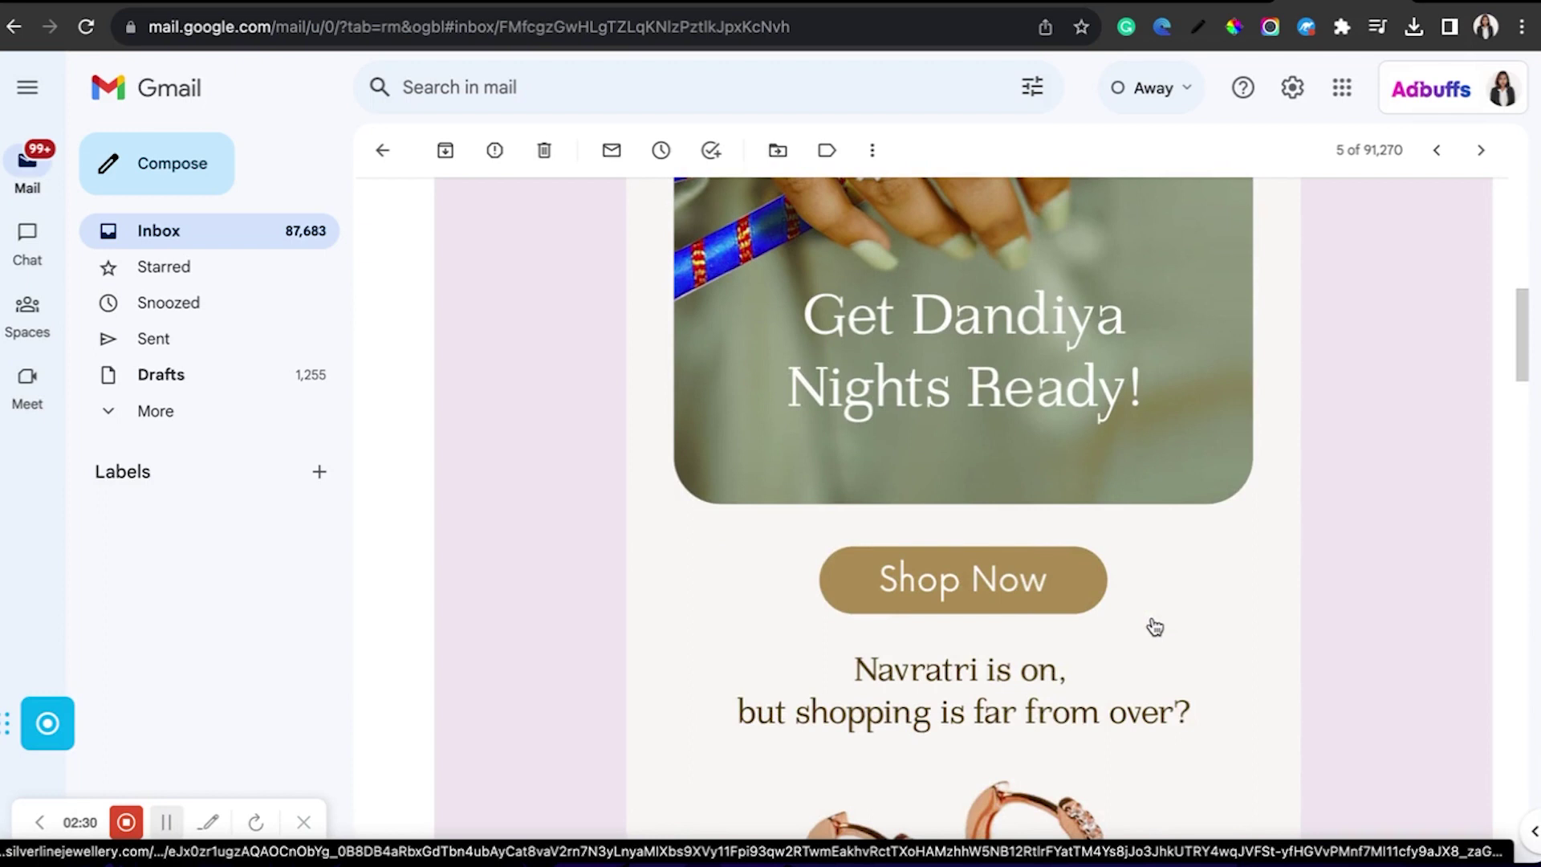
scroll(1155, 626, down, 4)
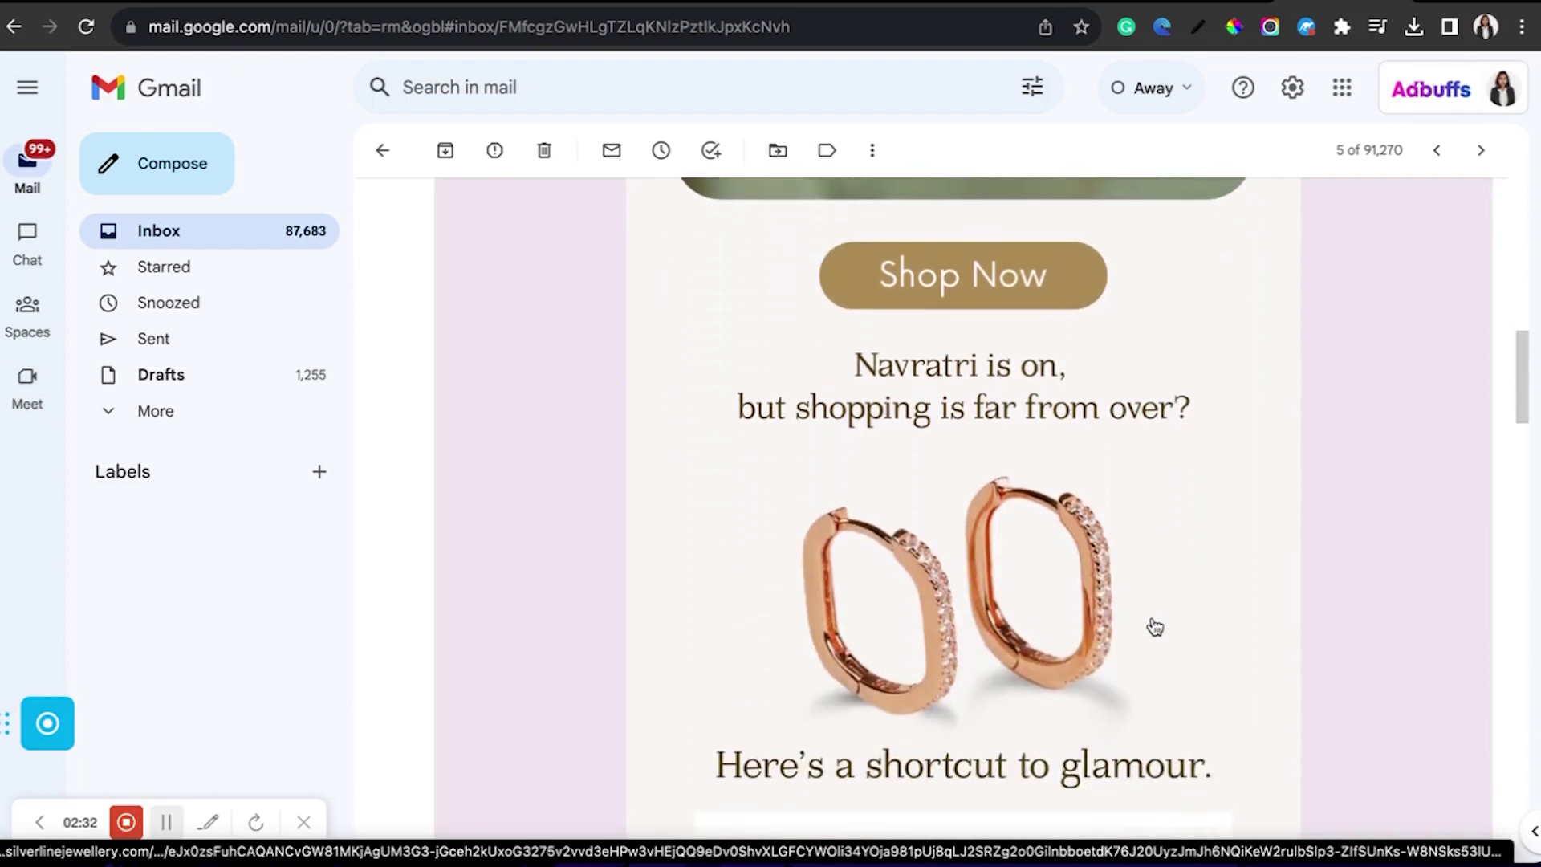
scroll(1154, 626, down, 6)
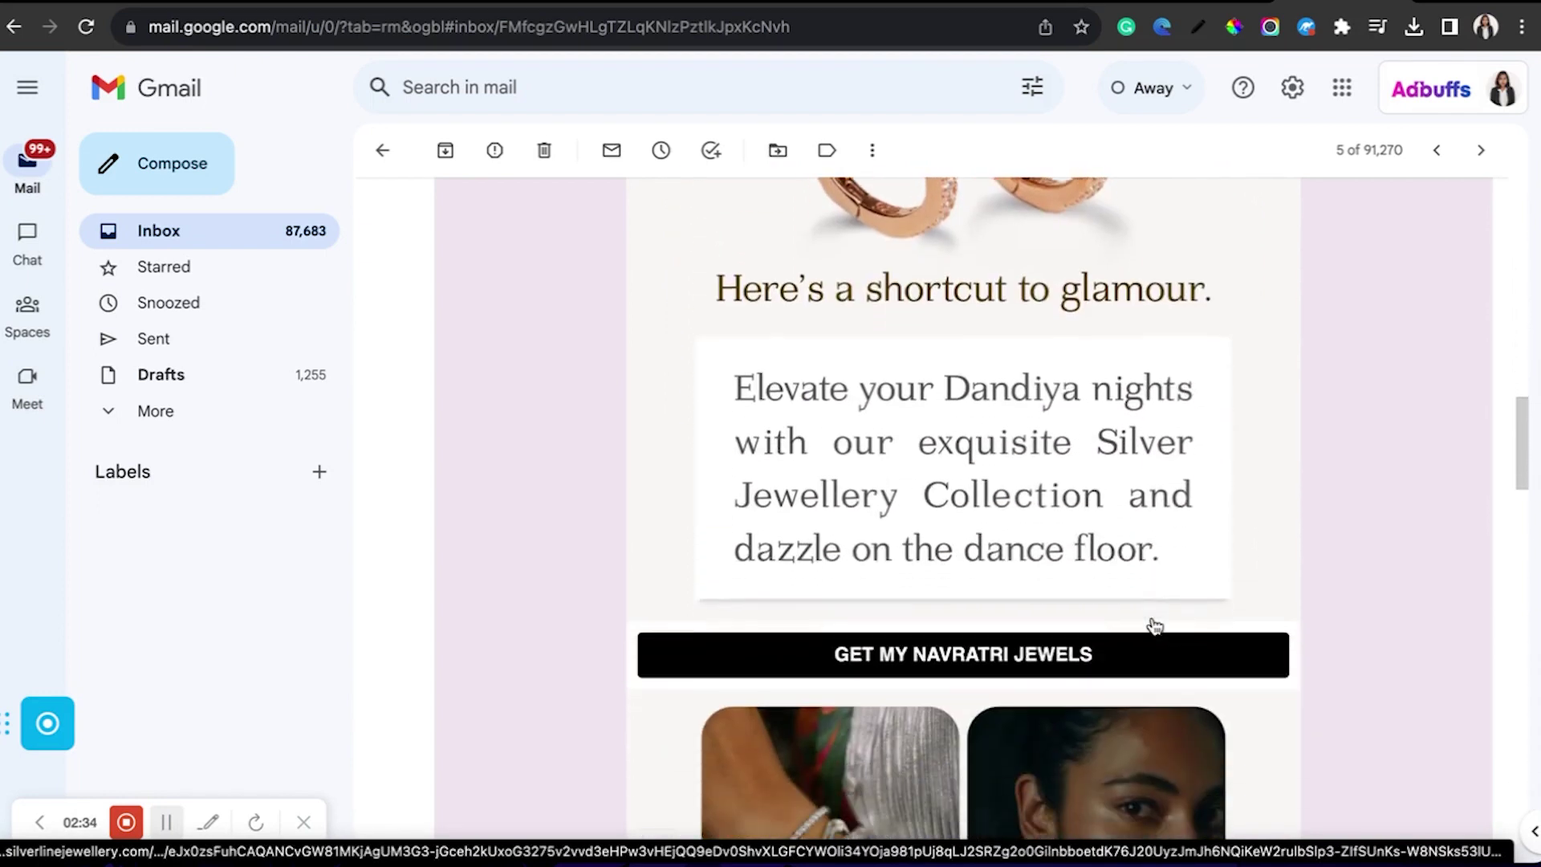
scroll(1154, 626, down, 8)
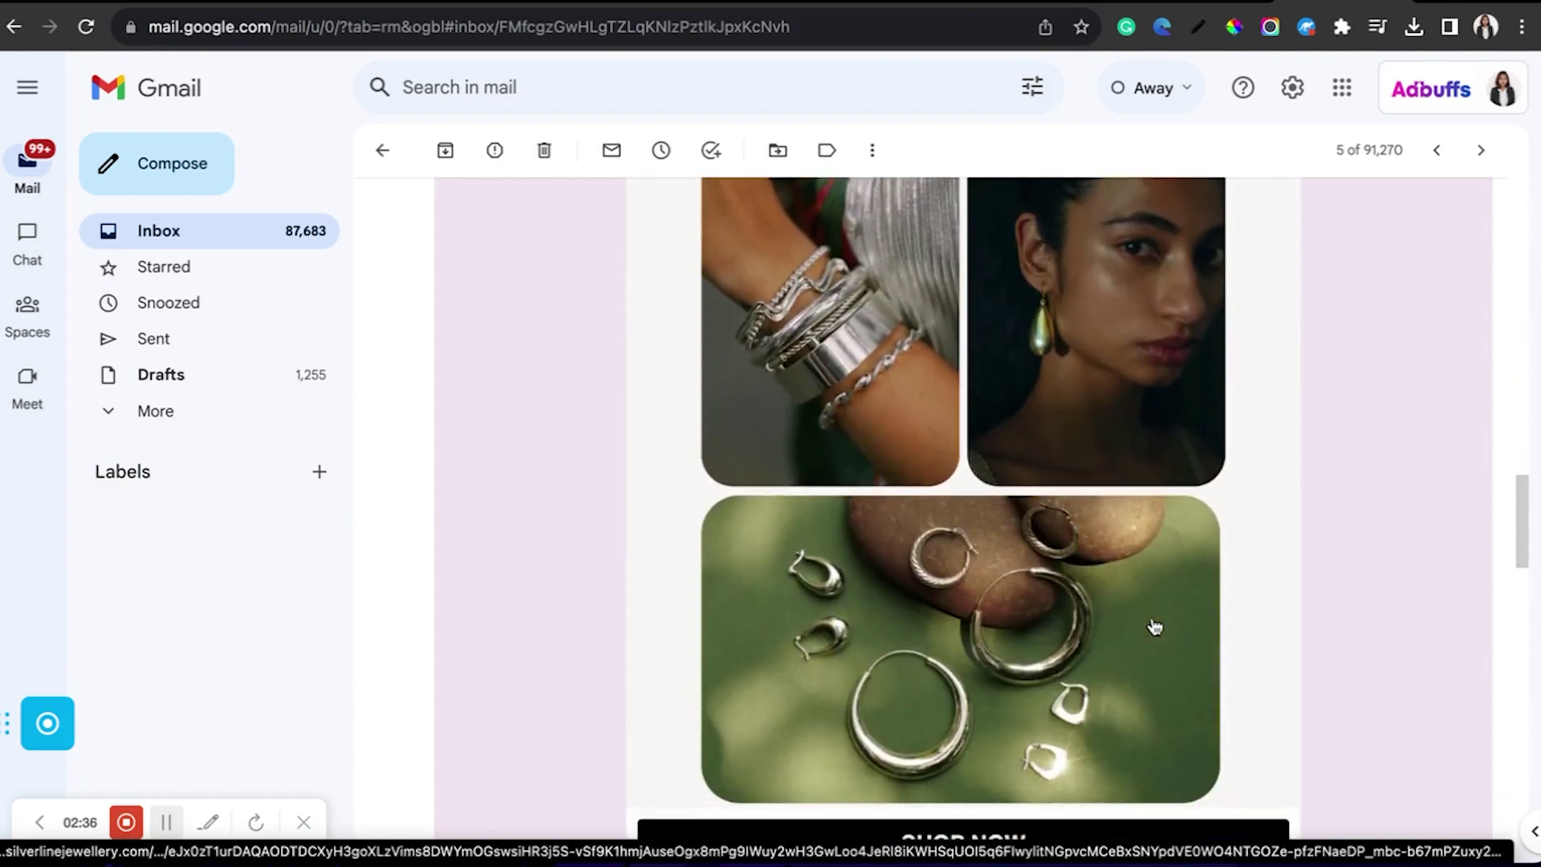
scroll(1154, 626, down, 7)
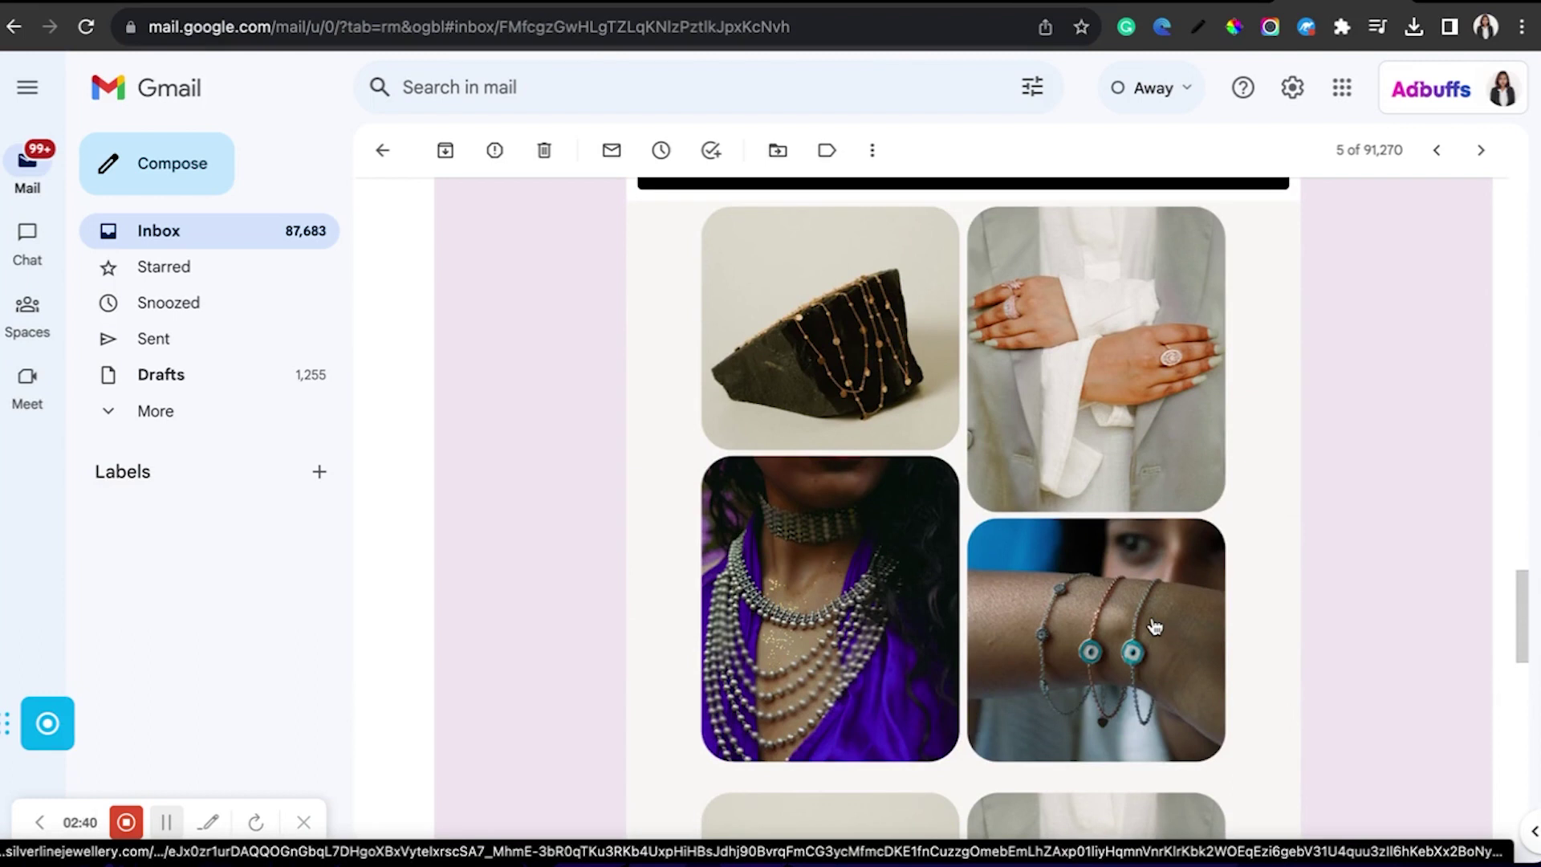
scroll(1155, 626, down, 2)
scroll(1154, 626, down, 4)
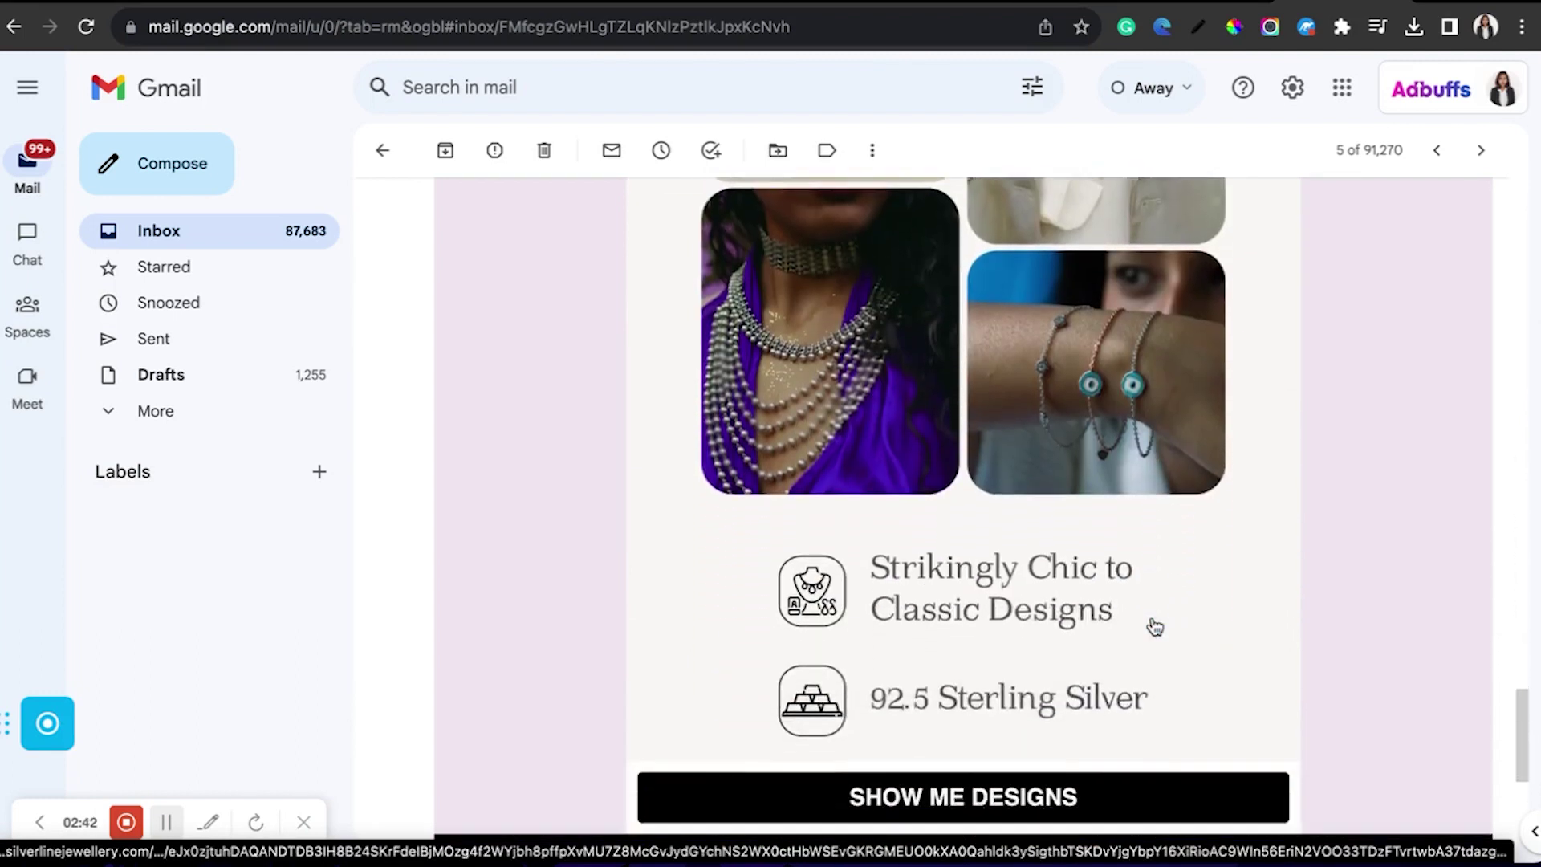
scroll(1089, 468, up, 15)
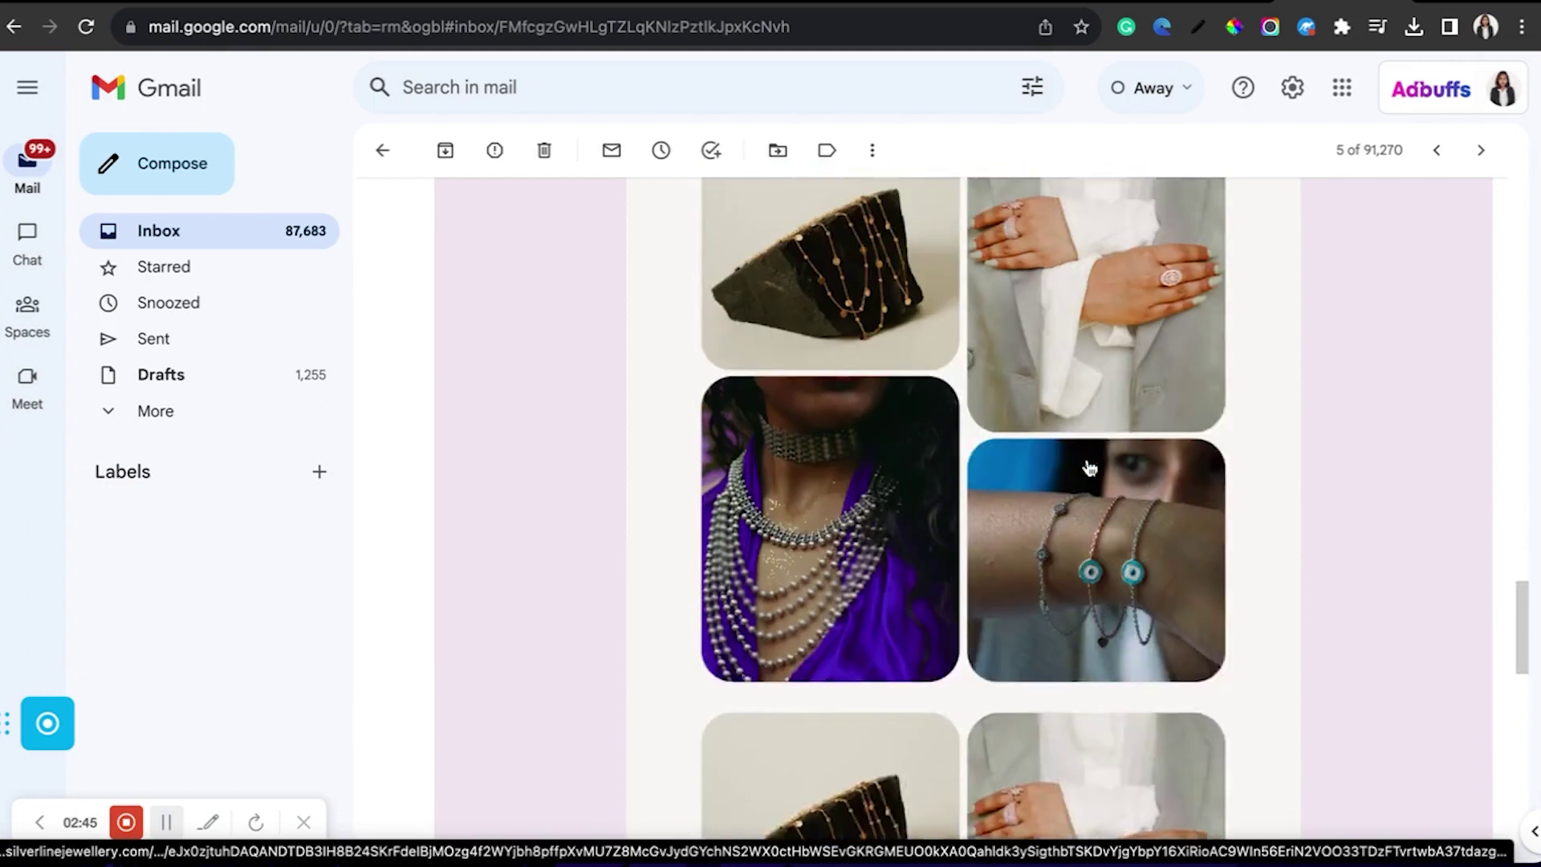
scroll(1090, 468, up, 3)
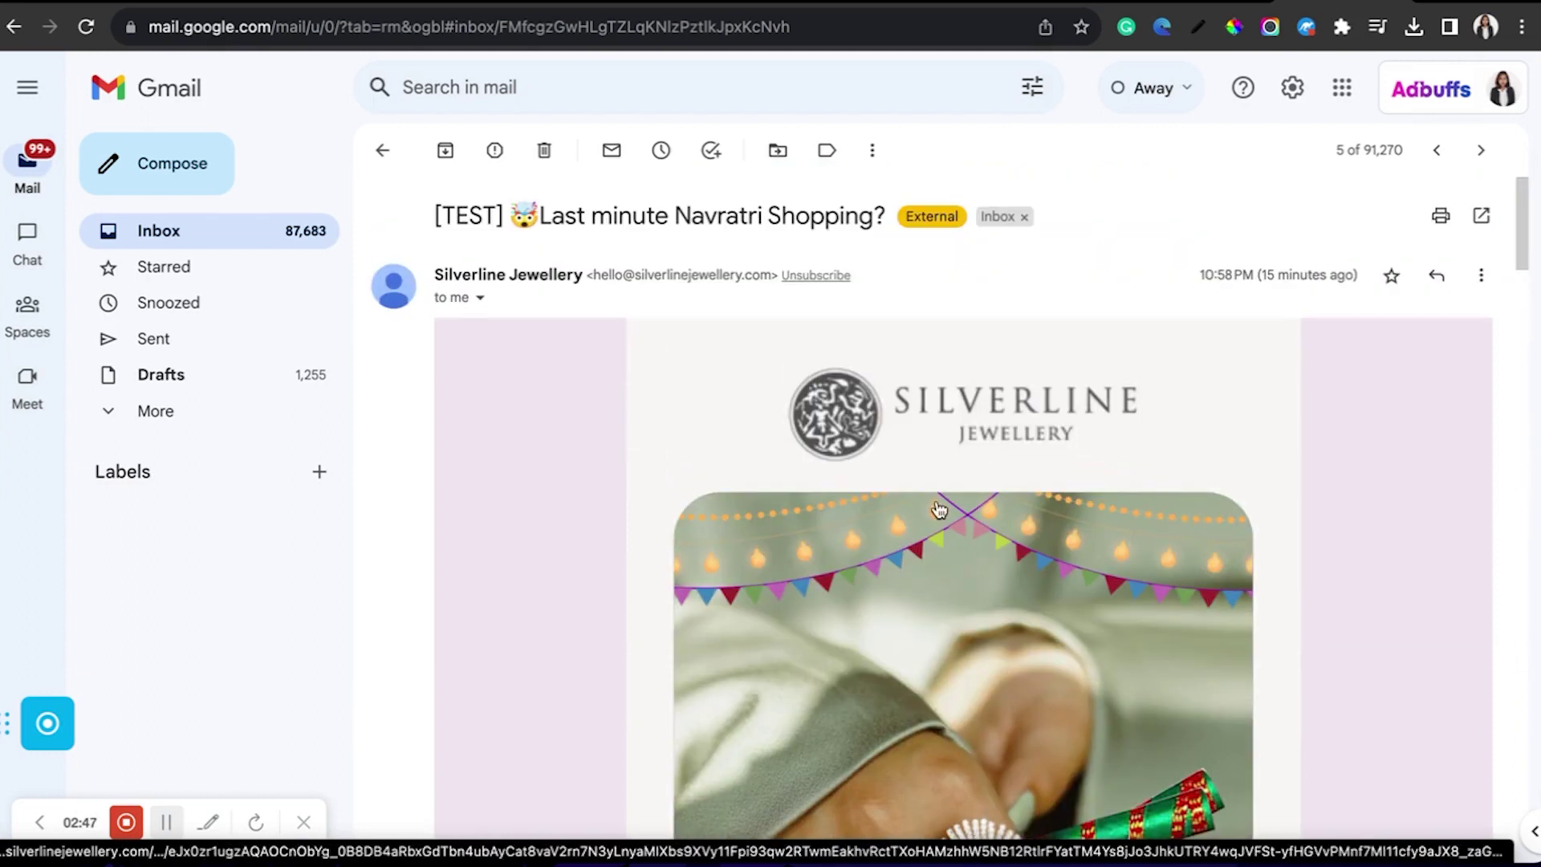
scroll(936, 509, down, 3)
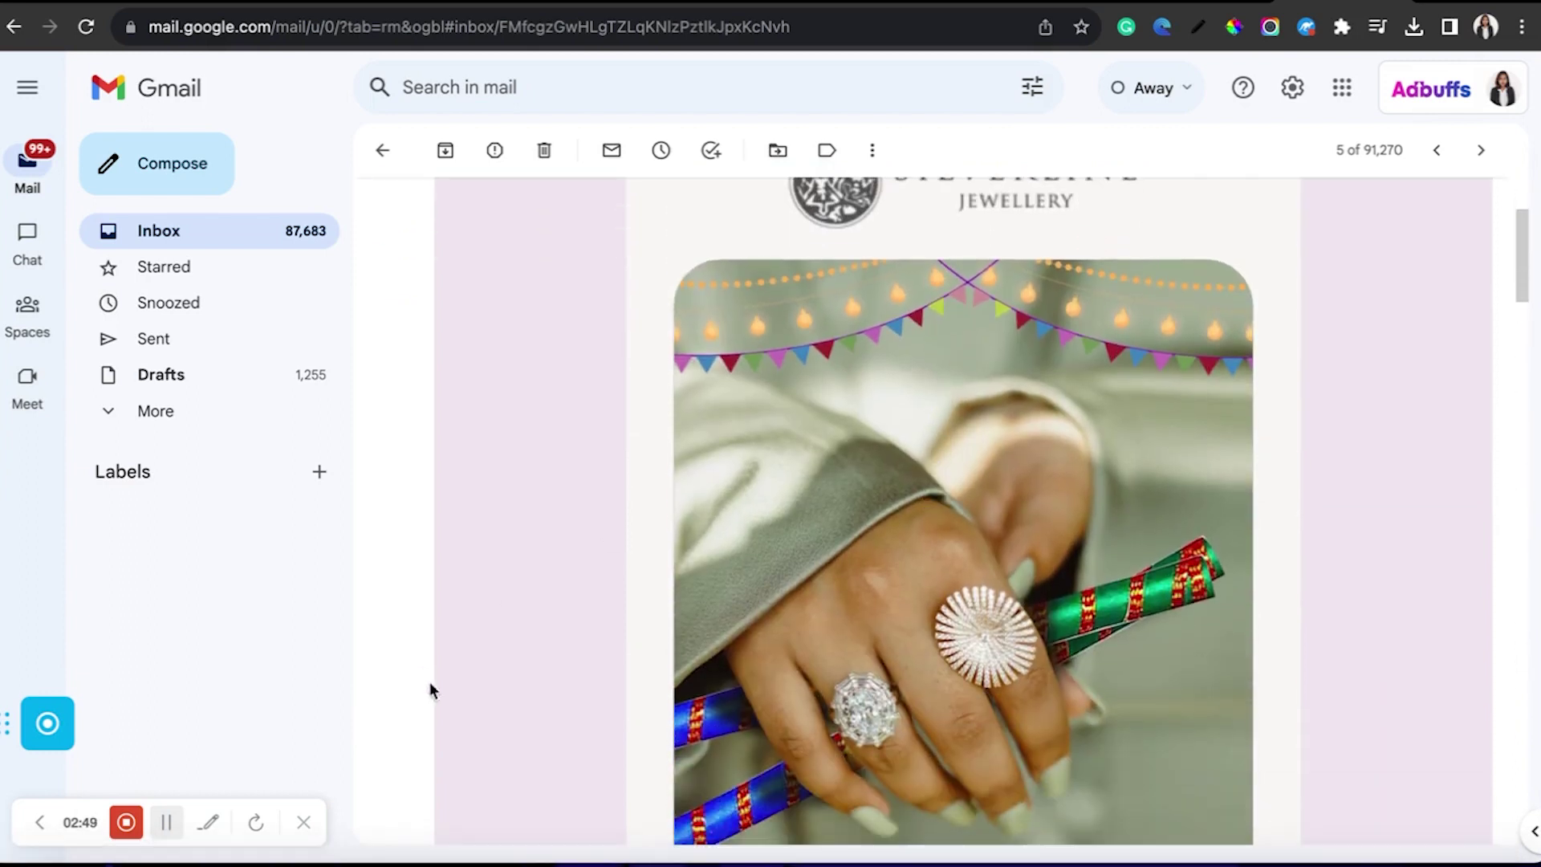